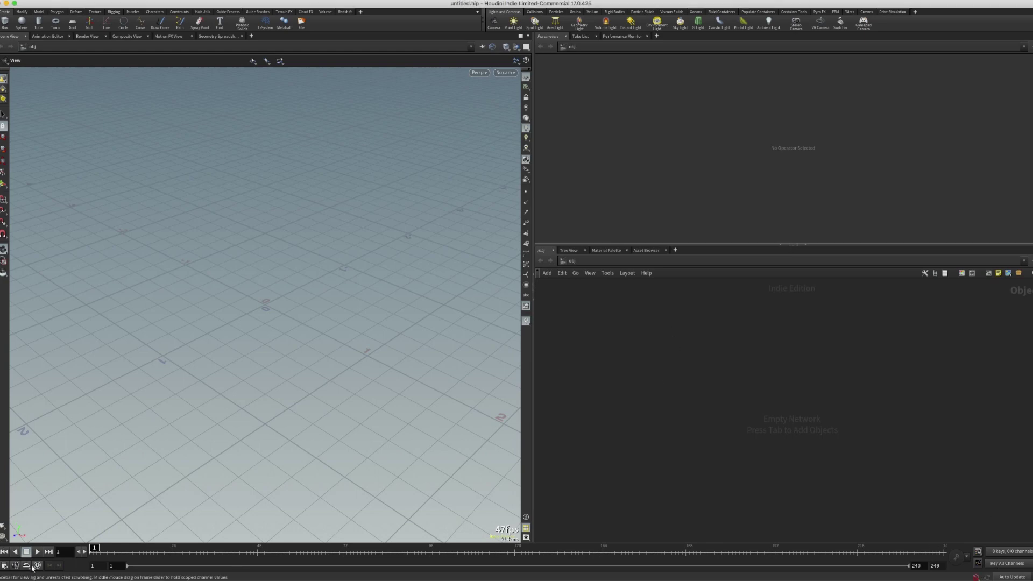
Set the global animation end frame to 120 and apply it
left_click(5, 565)
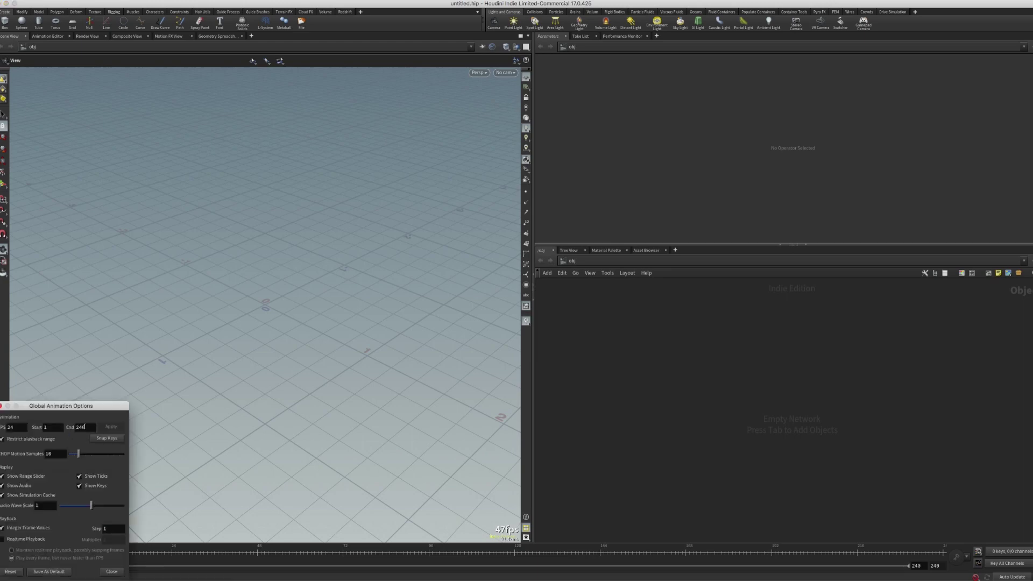
double_click(85, 427)
type("120")
left_click(111, 427)
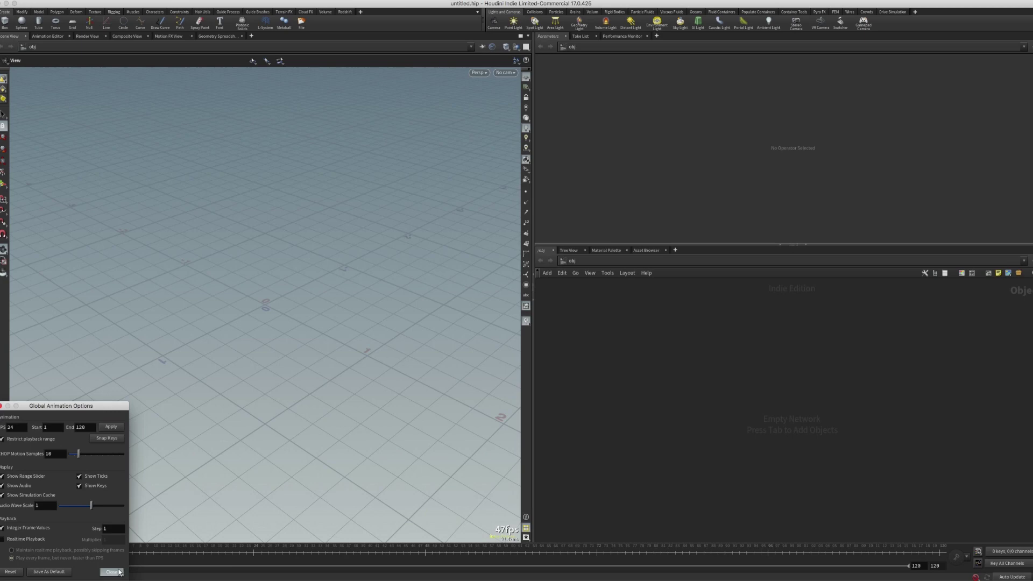
left_click(112, 572)
Create a Geometry object in the empty object network, go inside it and place a File node
key("Tab")
type("geo")
key("Return")
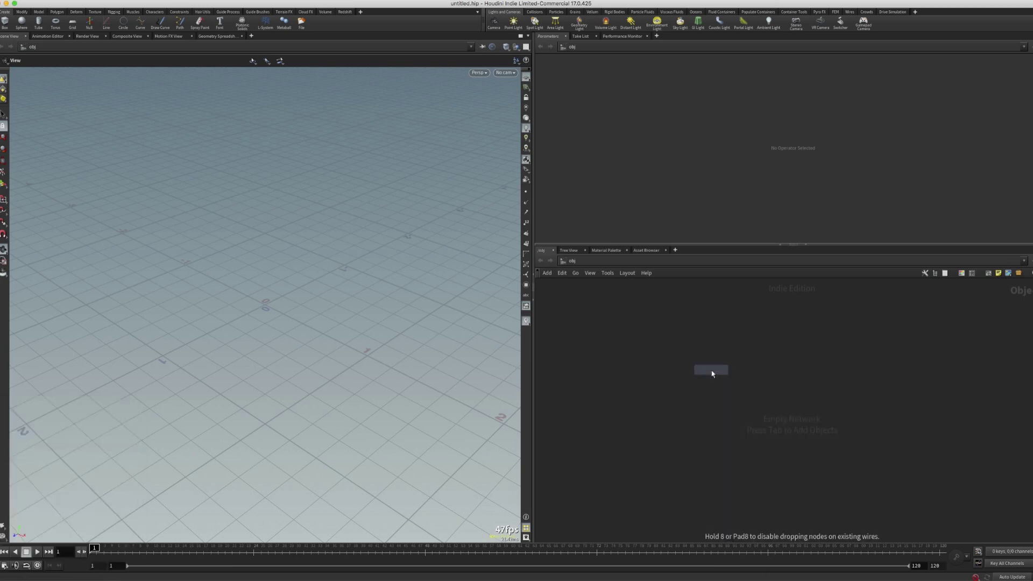
left_click(712, 370)
double_click(711, 370)
key("Tab")
left_click(711, 370)
left_click(712, 373)
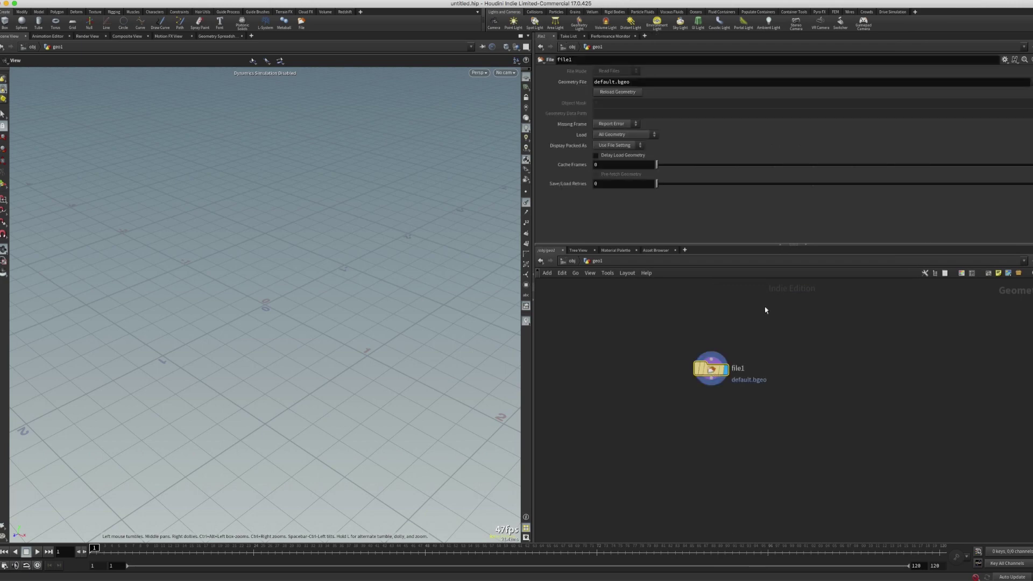
Load the pyro_RS_cache.$F.bgeo.sc sequence from Desktop/Pyro/sim into the File node
left_click(1027, 82)
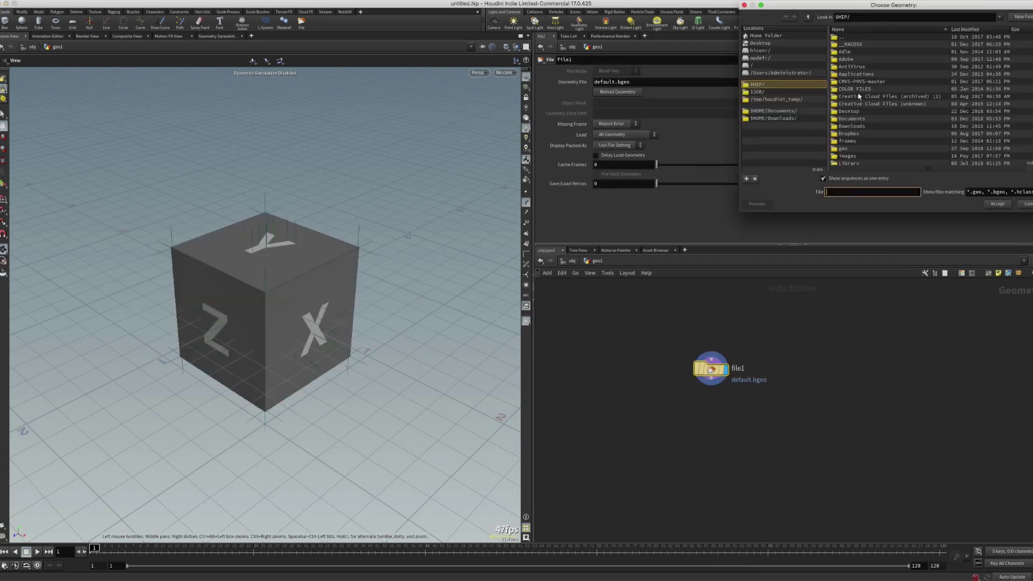
left_click(769, 43)
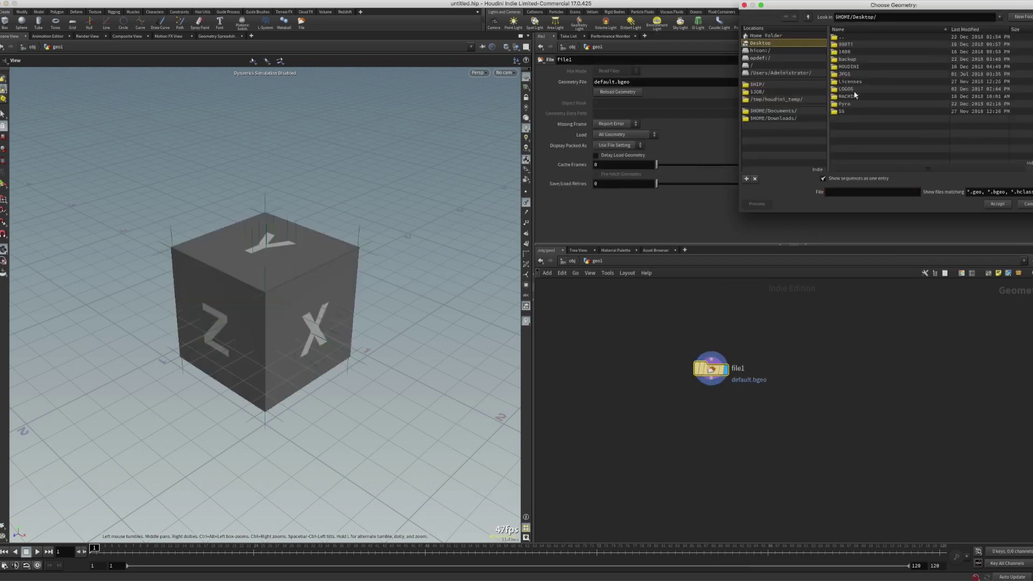
double_click(844, 105)
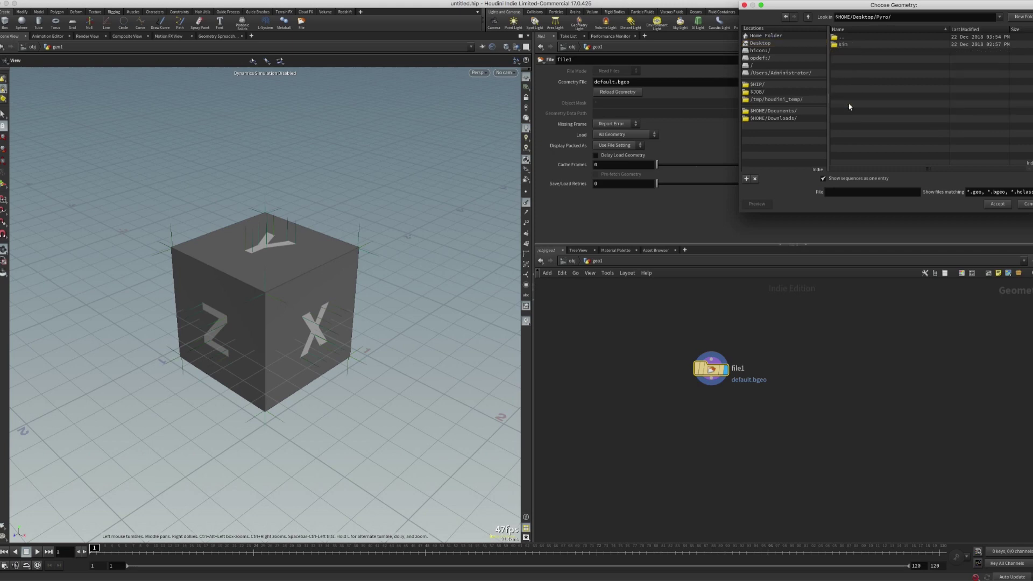
double_click(845, 45)
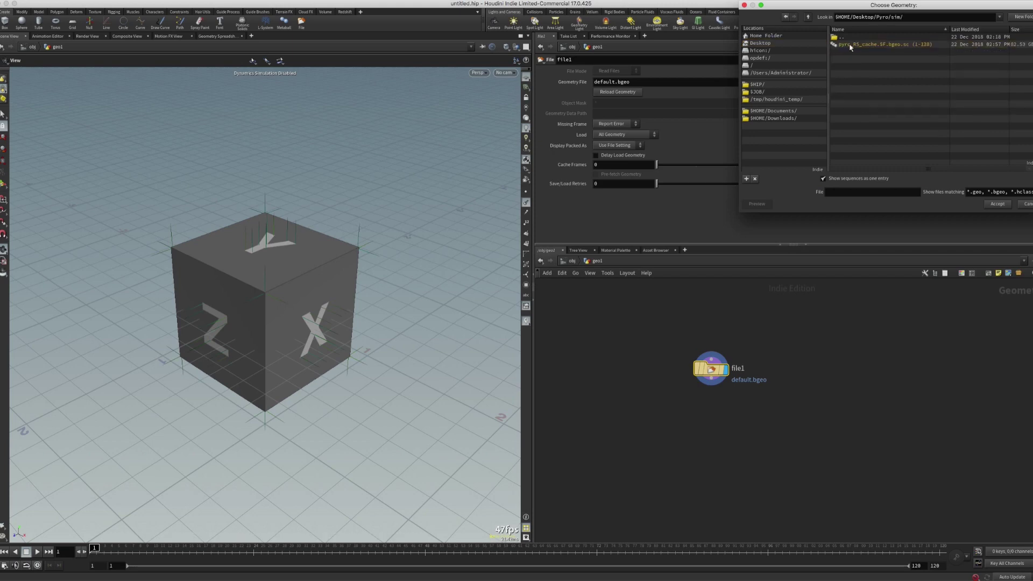
double_click(850, 46)
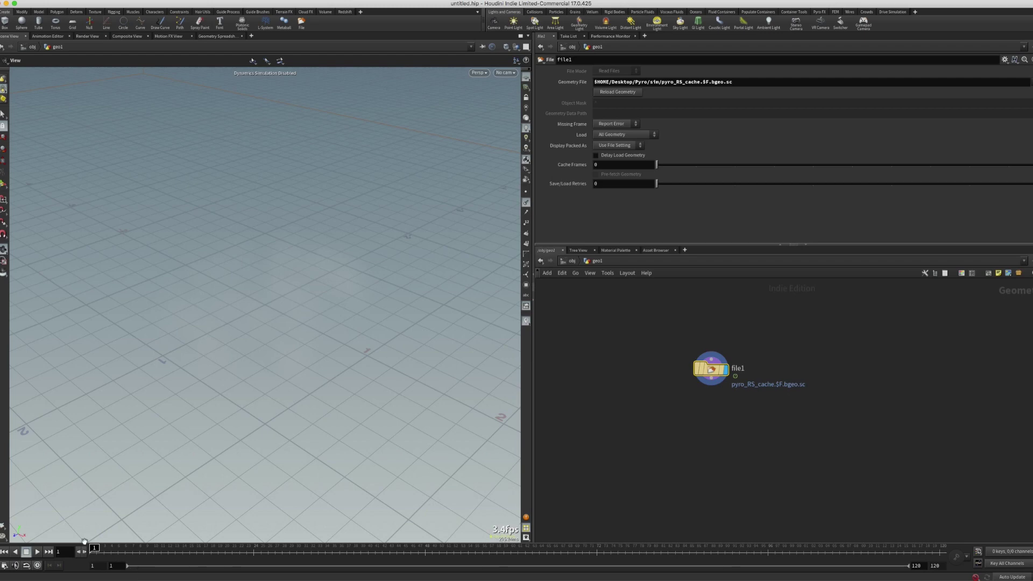
Play the cached simulation briefly, stop it and jump to frame 60
left_click(38, 552)
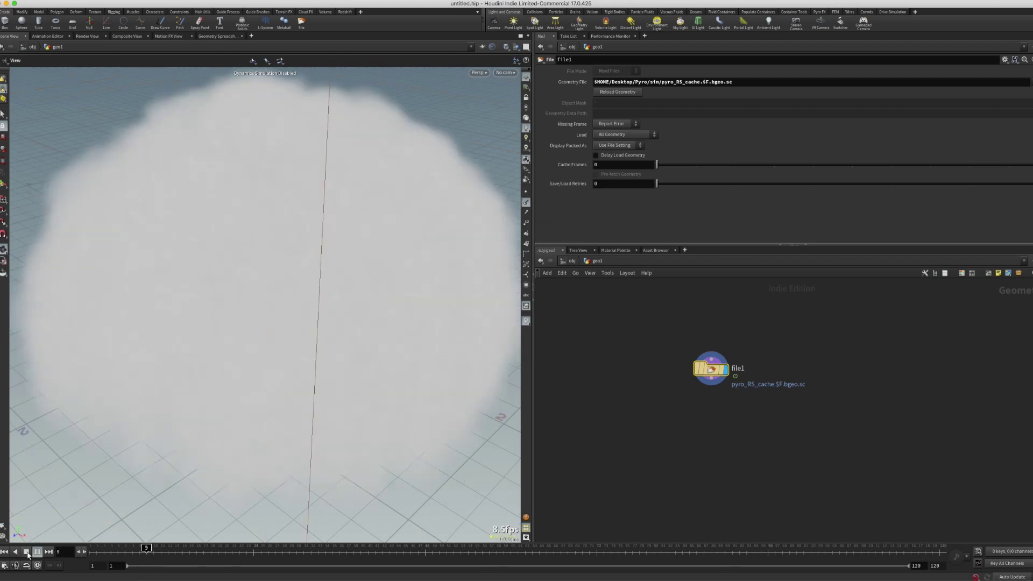
left_click(64, 552)
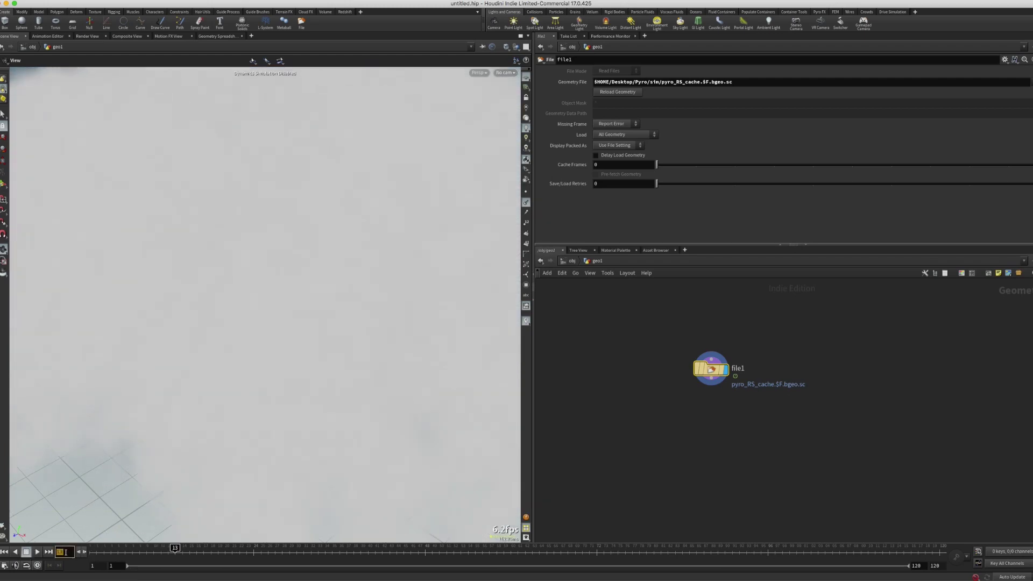
type("60")
key("Return")
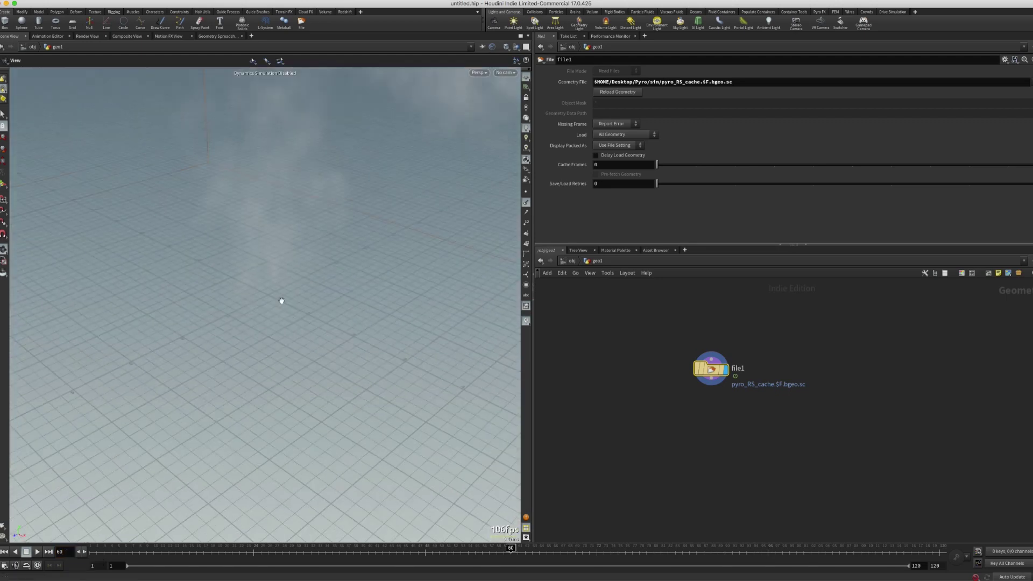
Create a camera from a view framing the whole smoke cloud, and set the viewport to hide other objects
key("h")
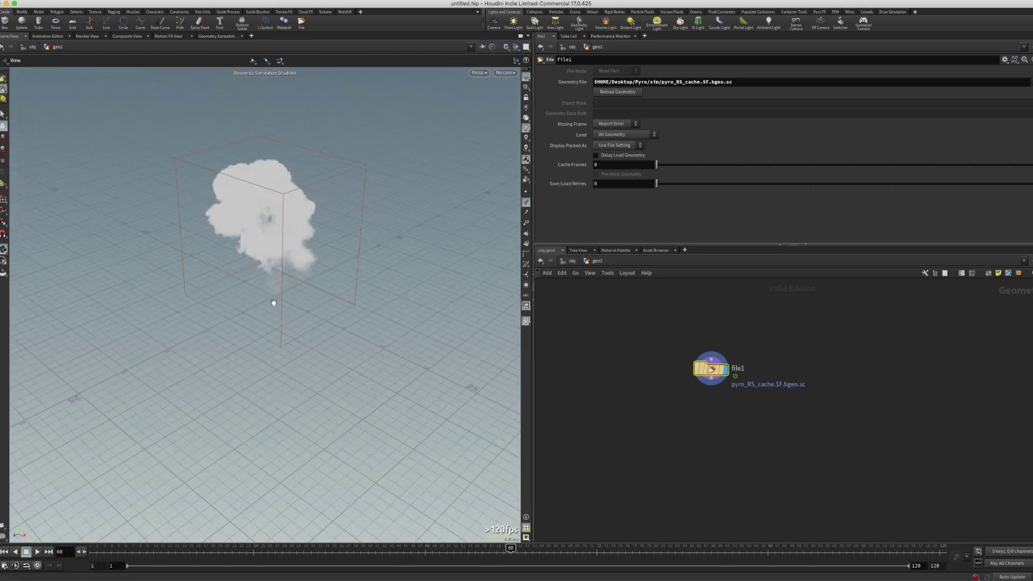
scroll(273, 303, "down", 2)
mouse_move(293, 362)
left_mouse_down()
mouse_move(298, 371)
mouse_move(306, 352)
left_mouse_up()
scroll(315, 341, "up", 3)
scroll(281, 261, "up", 3)
left_click_drag(289, 338, 290, 334)
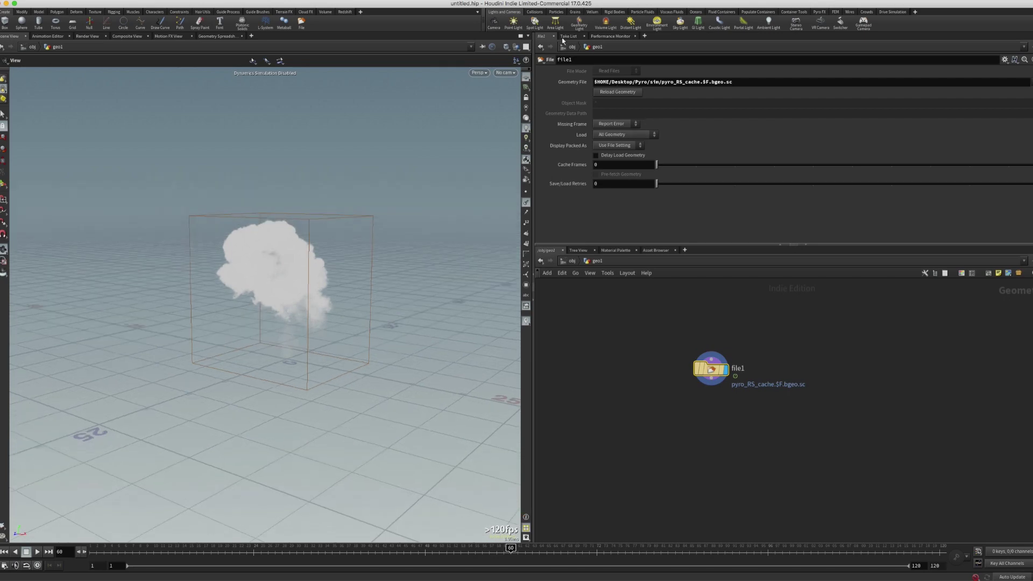
left_click(496, 25, "ctrl")
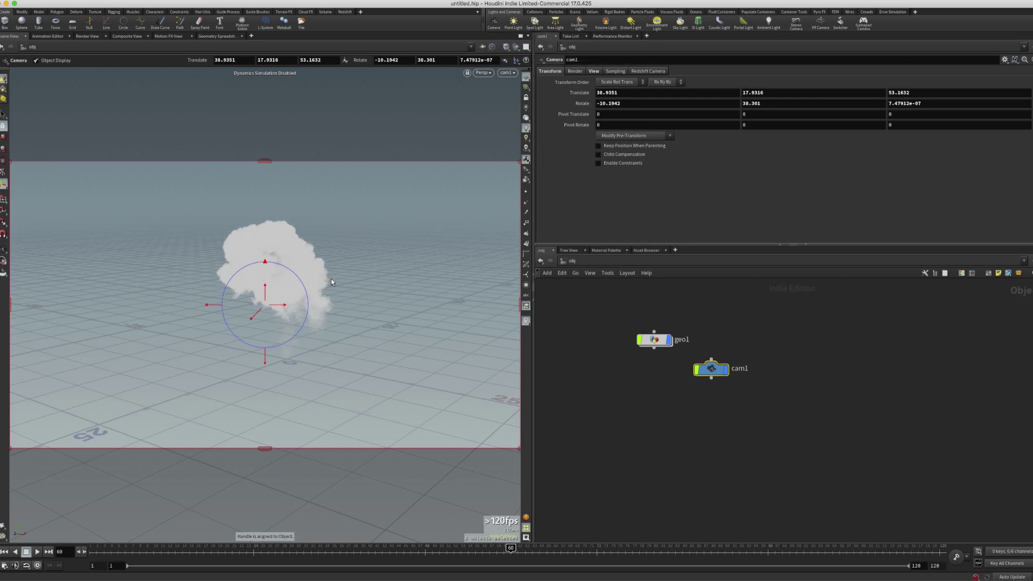
key("Escape")
left_click(516, 47)
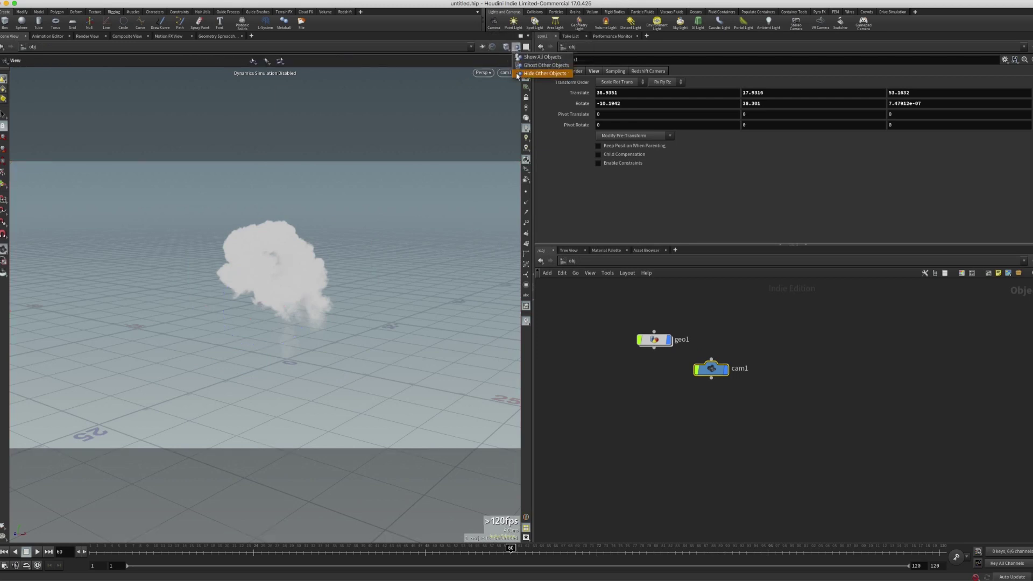
left_click(519, 74)
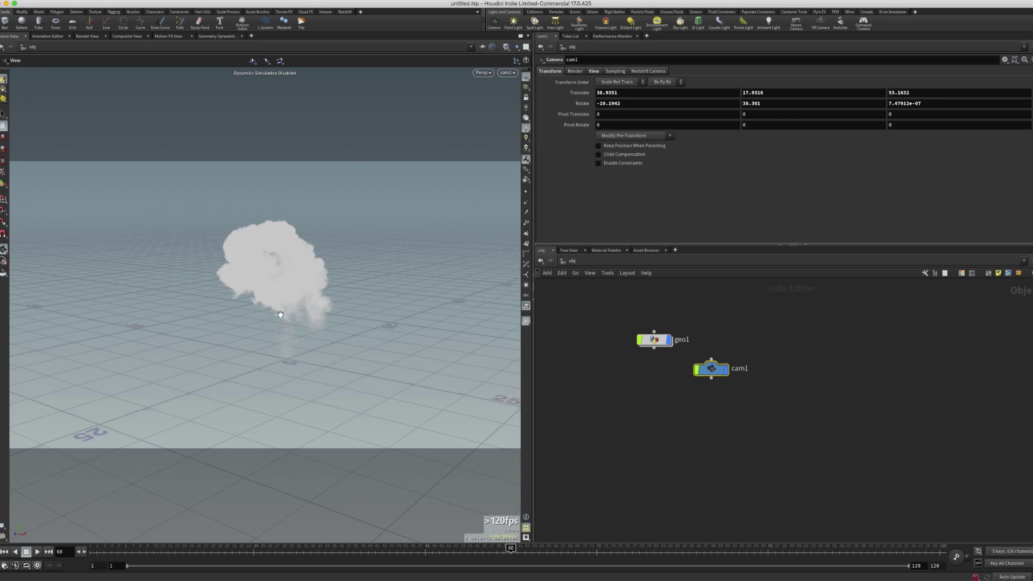
Add a Redshift sun light (RSLightSun) aimed from a different angle at the smoke cloud, and look through cam1 again
left_click_drag(325, 318, 269, 342)
left_click(345, 12)
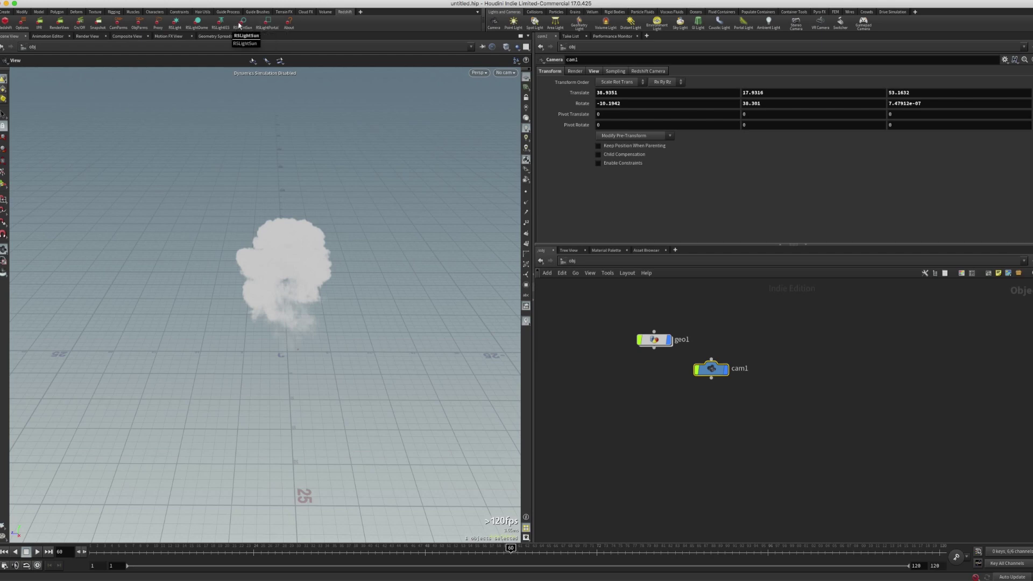
left_click(242, 24)
left_click(369, 285)
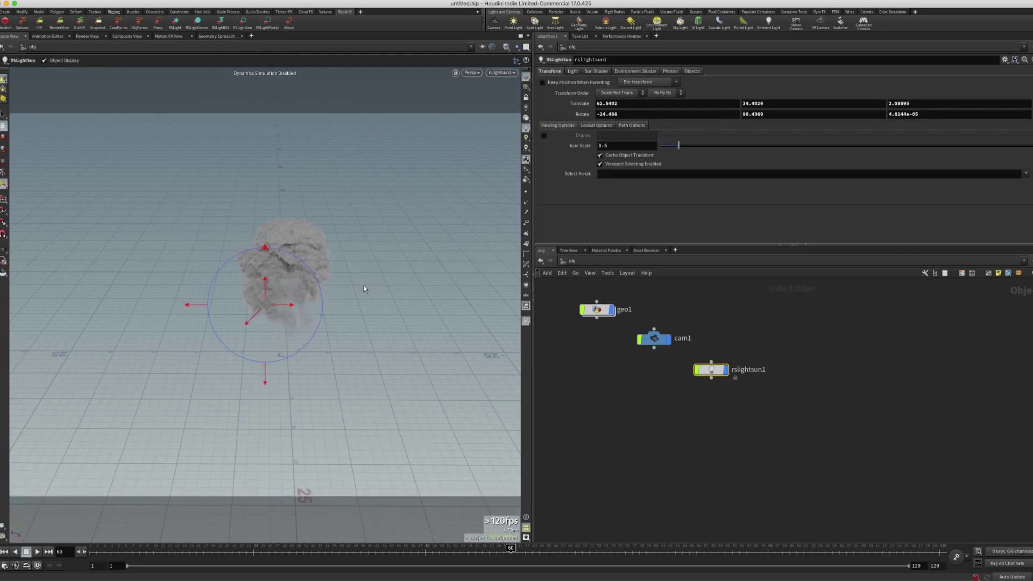
left_click(510, 74)
left_click(510, 112)
Set the sun light's volume Contribution Scale to 10 and its volume Samples to 645
middle_click_drag(726, 469, 794, 521)
left_click_drag(812, 373, 777, 470)
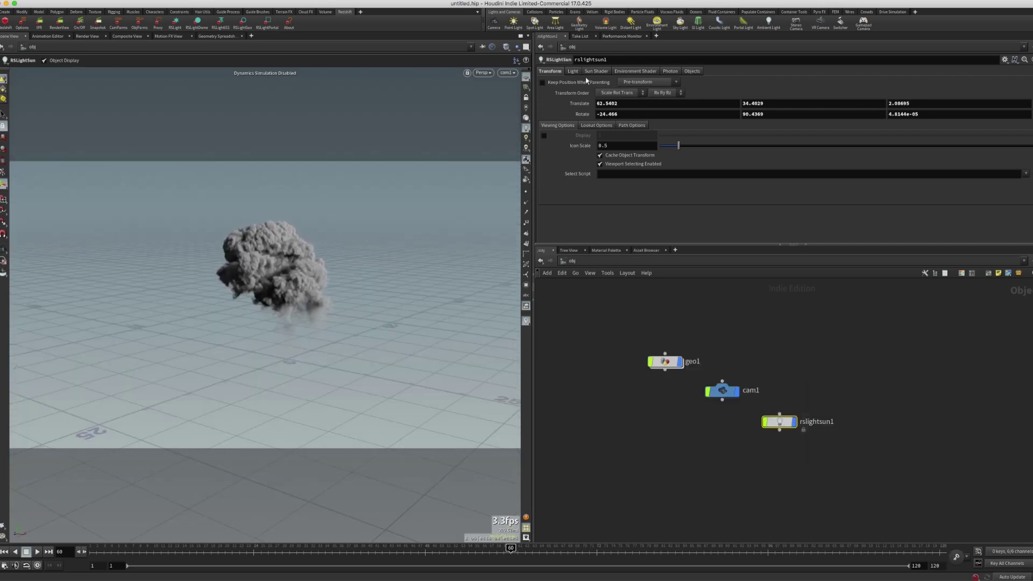
left_click(573, 71)
left_click(604, 227)
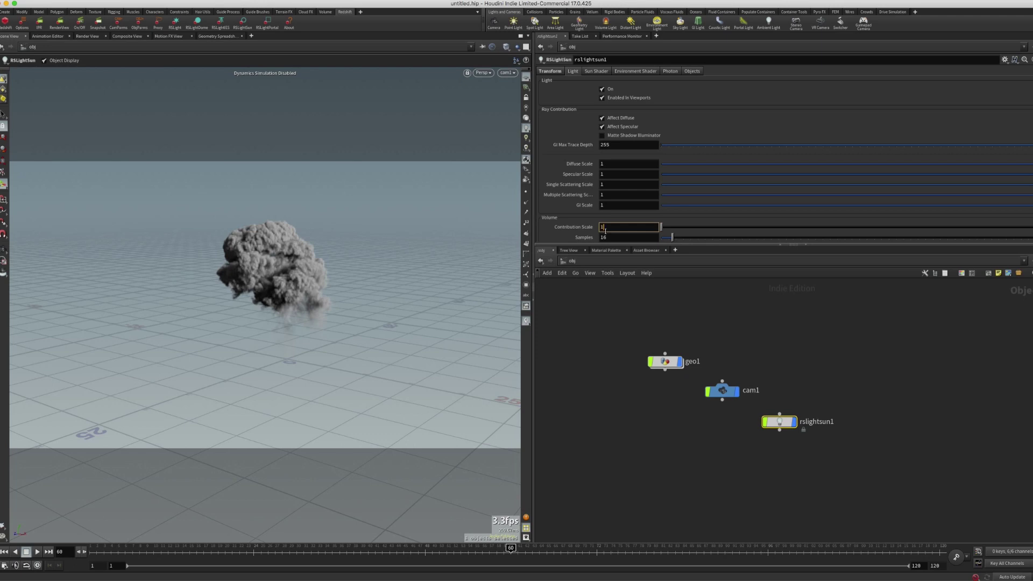
key("Return")
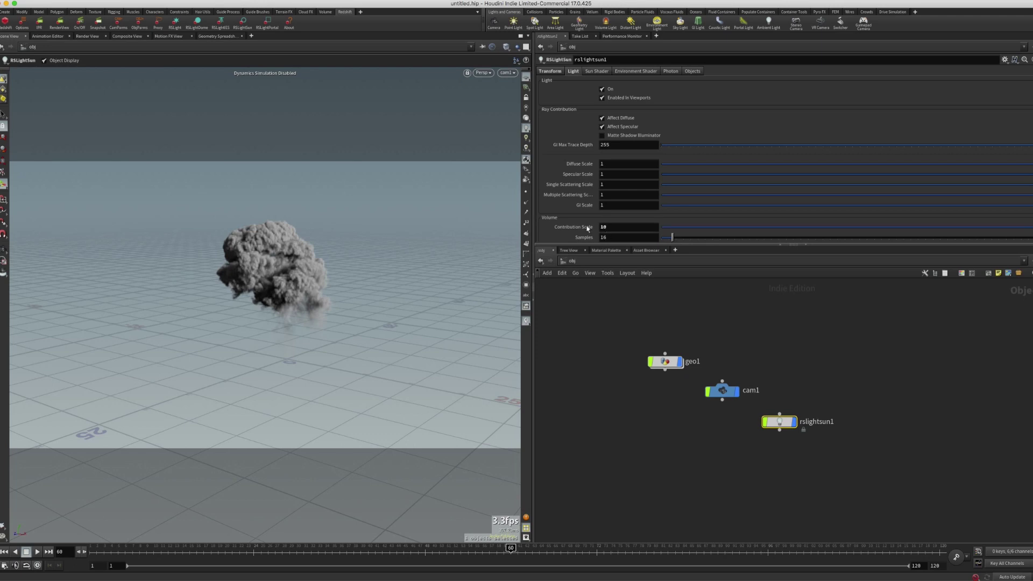
double_click(617, 238)
type("645")
key("Return")
Set the sun shader's Turbidity to 4 and its Intensity Multiplier to 0.1
left_click(606, 72)
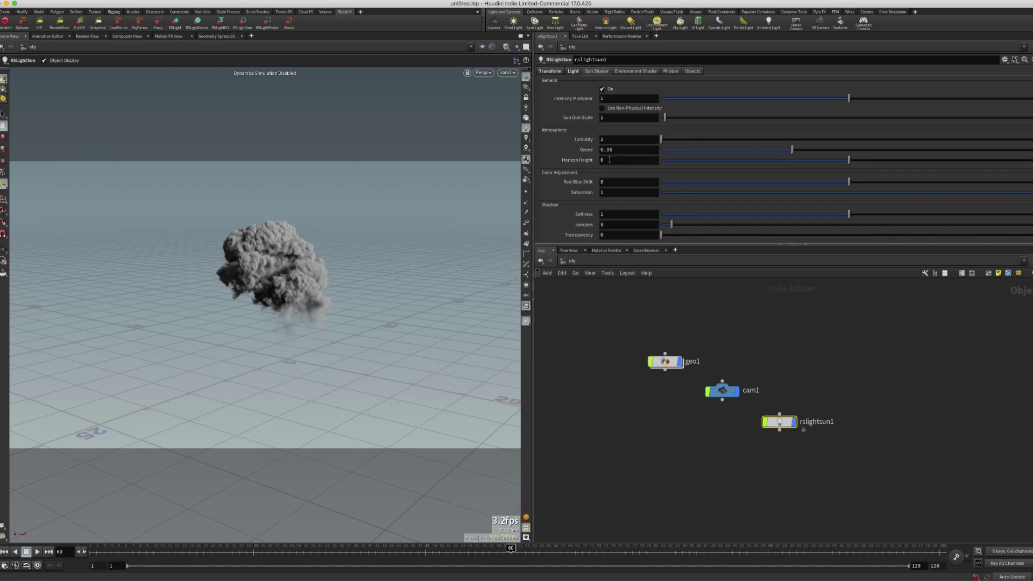
left_click(611, 140)
key("Return")
left_click(610, 98)
key("Return")
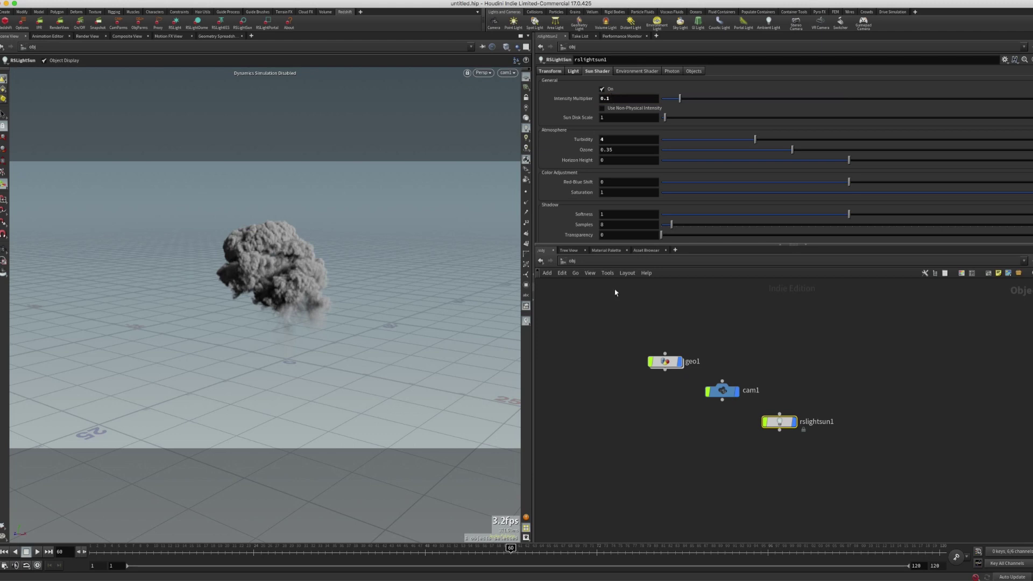
Set cam1's resolution to the HDTV 1080 preset (1920 x 1080)
left_click(605, 414)
left_click_drag(766, 376, 708, 455)
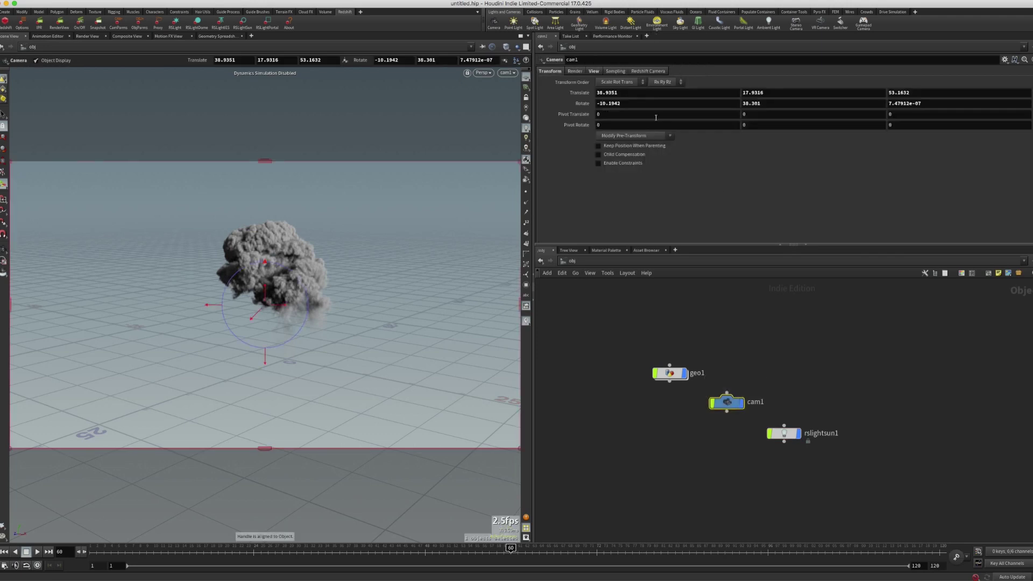
left_click(594, 71)
left_click(1024, 92)
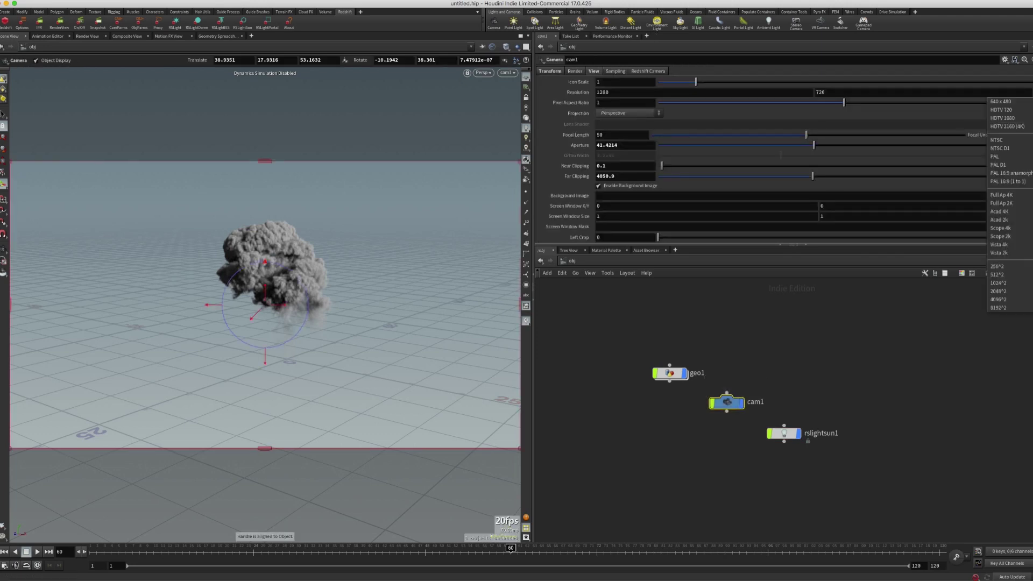
left_click(1012, 118)
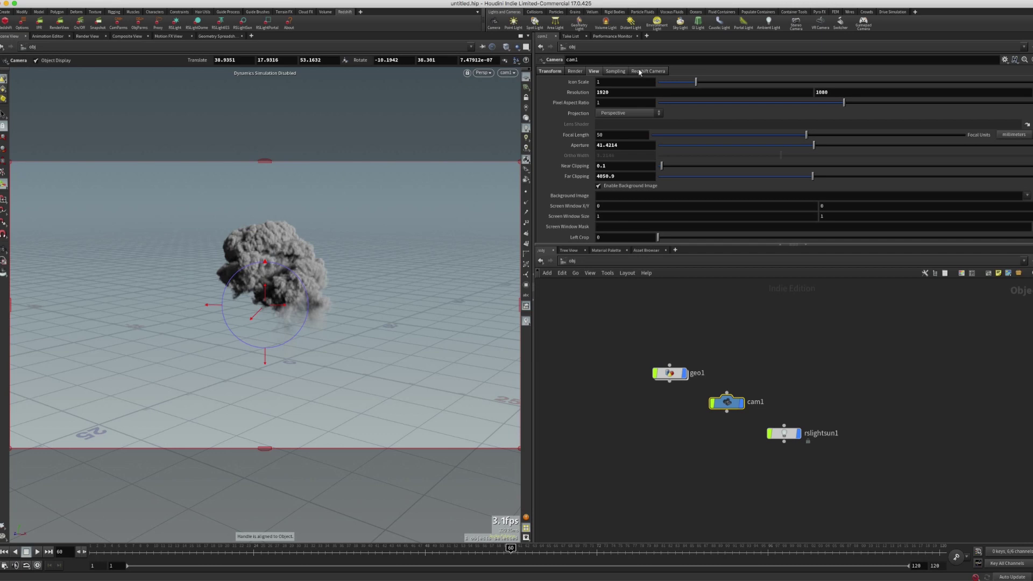
Enable Photographic Exposure in cam1's Redshift camera settings
left_click(640, 72)
left_click(608, 83)
left_click(600, 100)
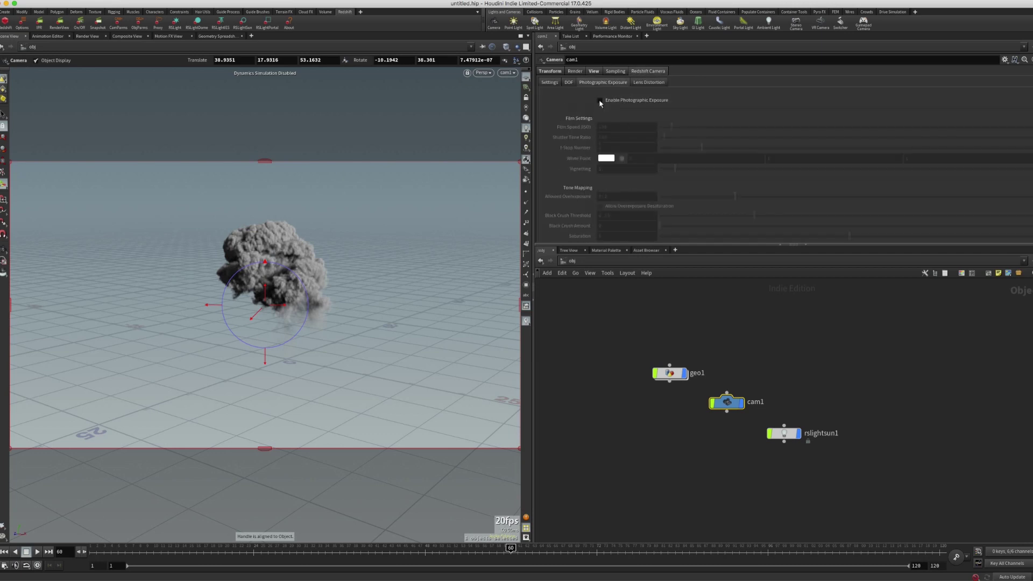
left_click(549, 71)
Review geo1's Redshift tessellation/displacement and volume settings
left_click_drag(636, 338, 690, 405)
left_click(608, 72)
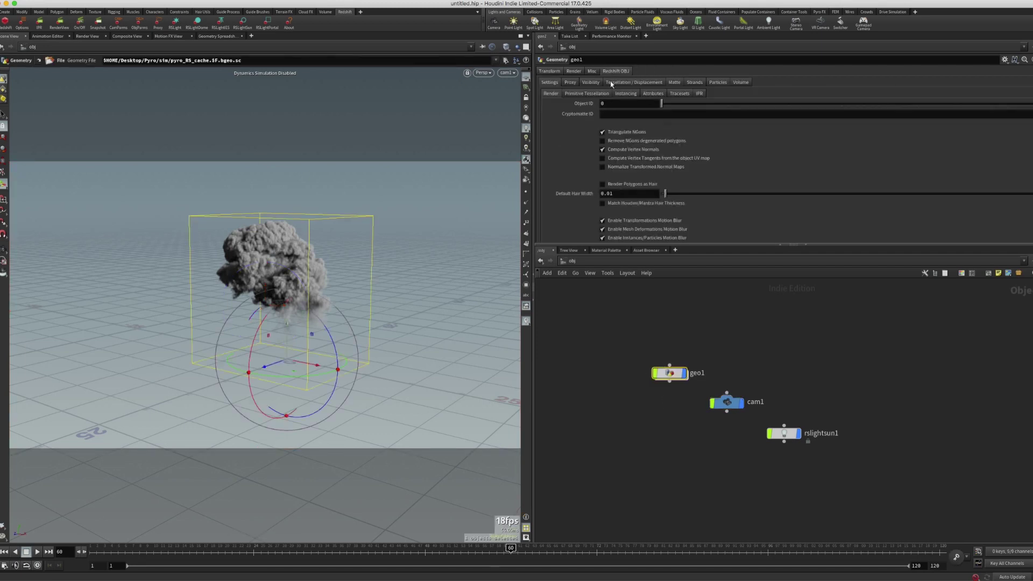
left_click(636, 83)
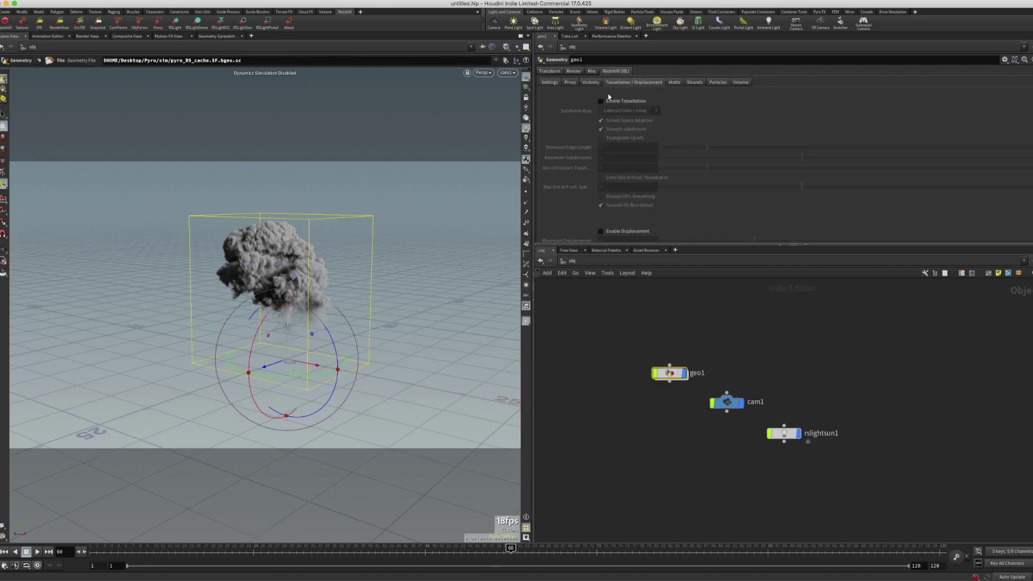
left_click(747, 83)
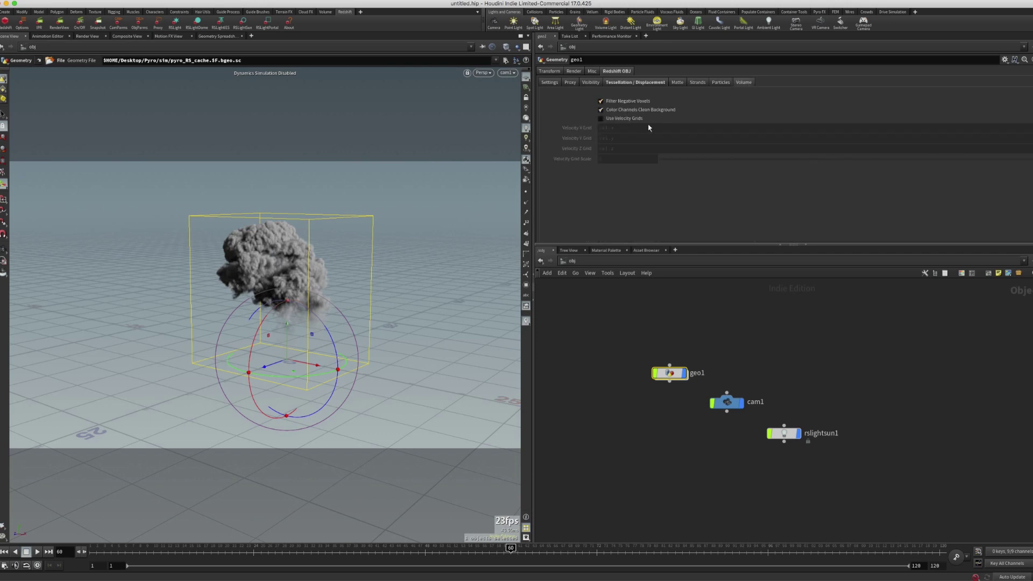
Add a SHOP Network beside the sun light in the object network
left_click(631, 435)
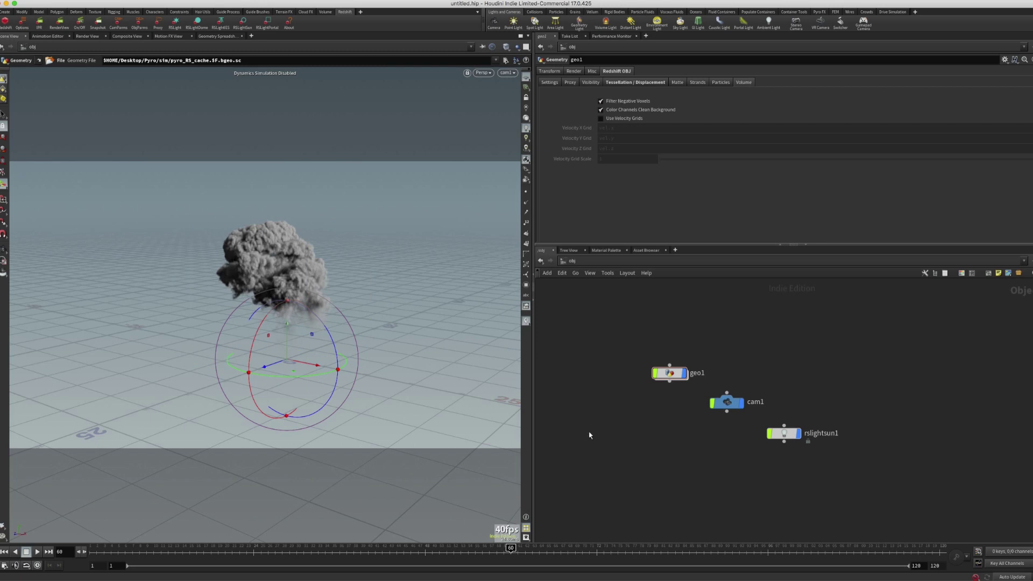
key("Tab")
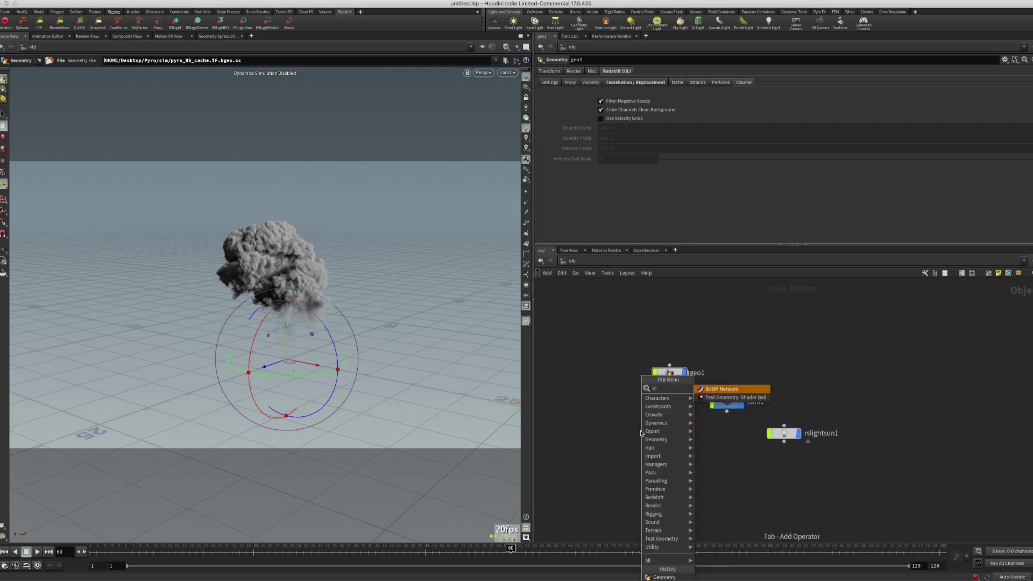
key("Return")
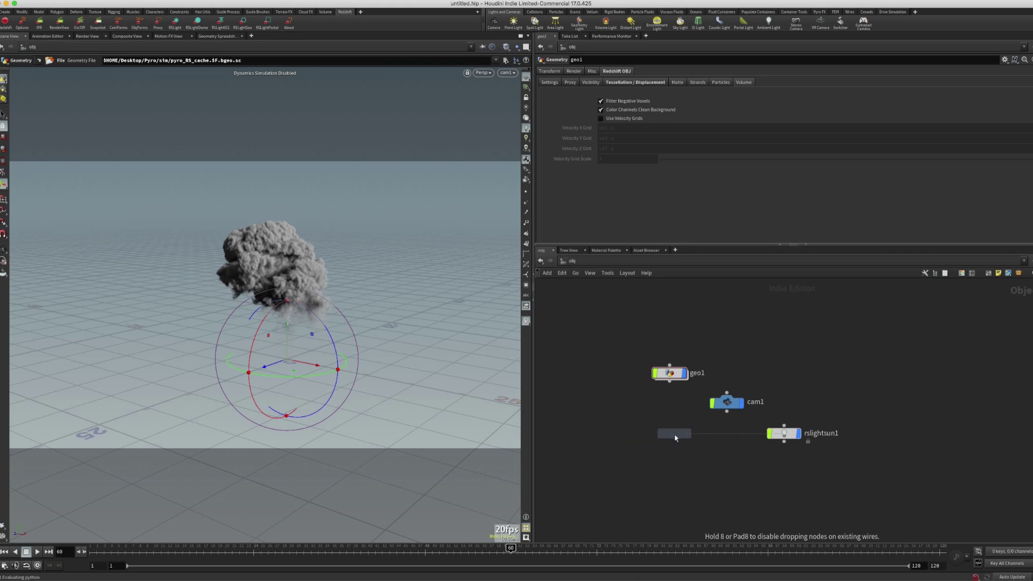
left_click(675, 435)
Save the scene to the Desktop under the name untitled
key("ctrl+s")
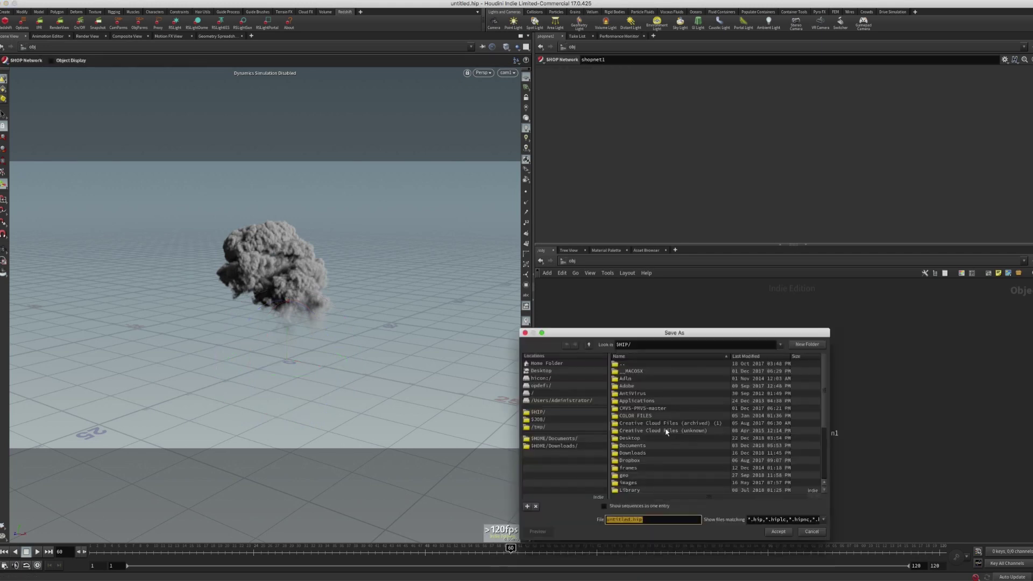
left_click(541, 373)
left_click(779, 532)
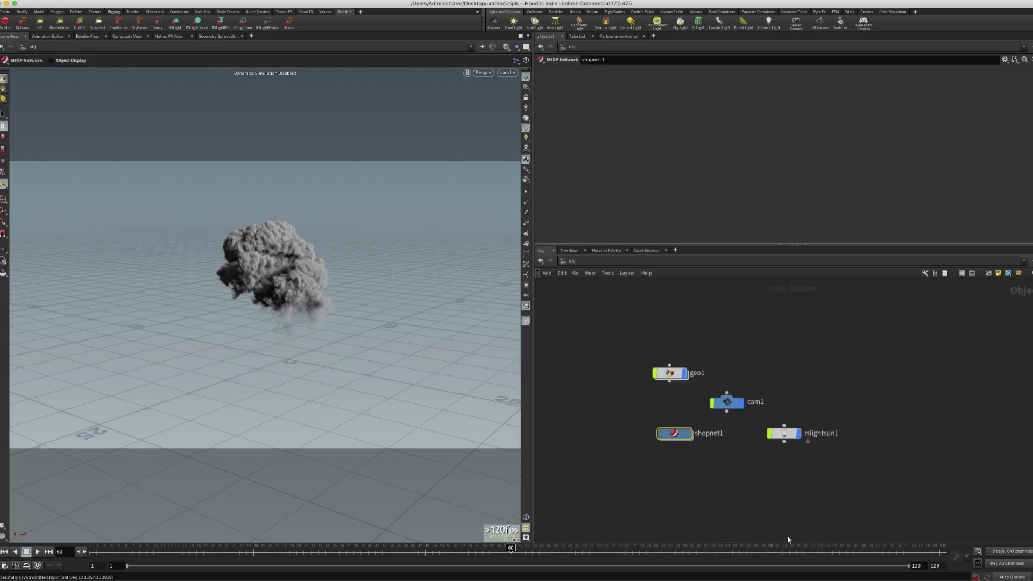
Add an RS Volume shader inside shopnet1
middle_click_drag(714, 489, 688, 482)
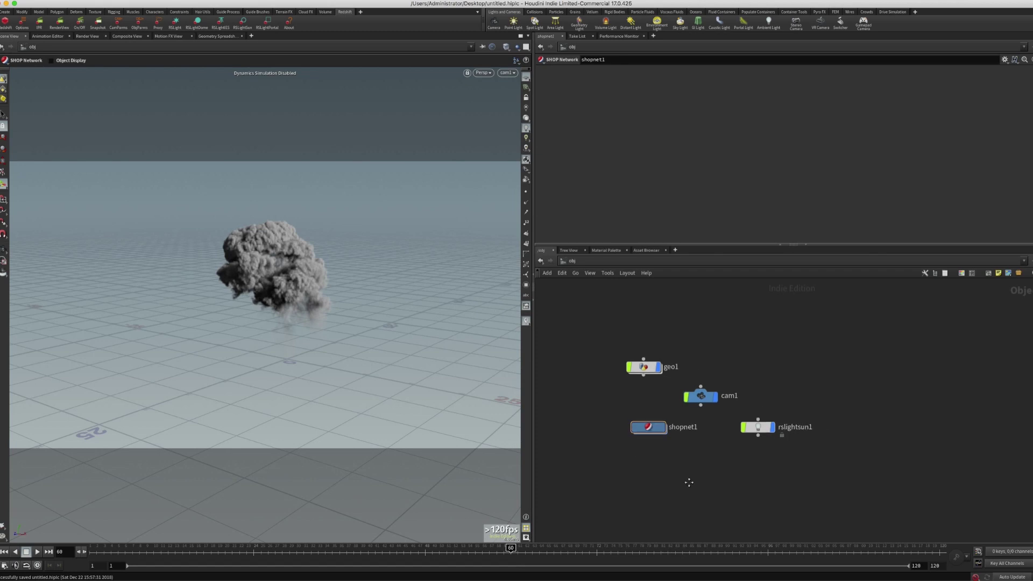
double_click(646, 427)
key("Tab")
type("rs")
key("Down")
key("Down")
key("Down")
key("Down")
key("Down")
key("Down")
key("Down")
key("Return")
left_click(700, 389)
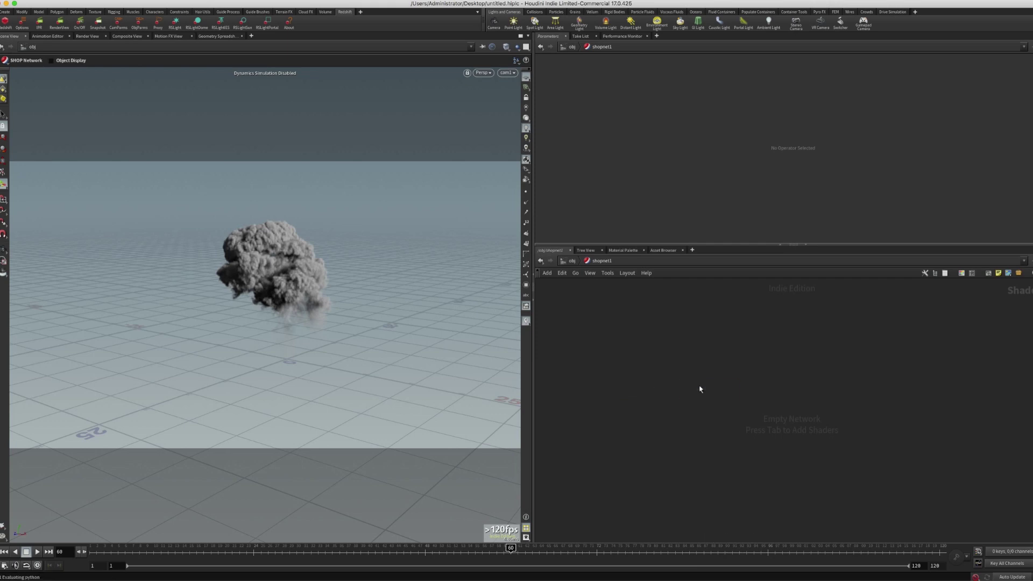
Assign the rs_volume1 shader from shopnet1 as geo1's render material
left_click(581, 263)
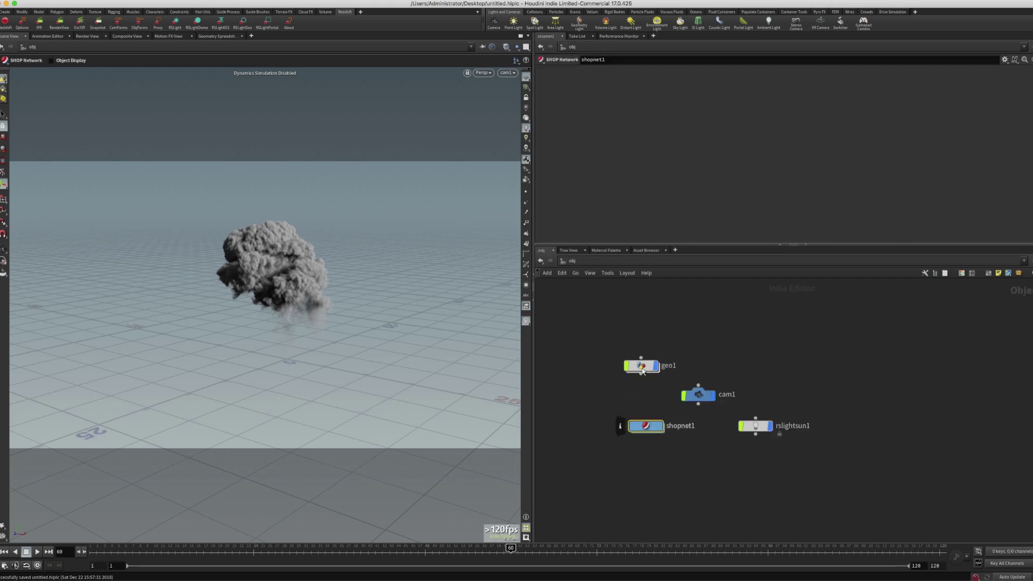
left_click(642, 366)
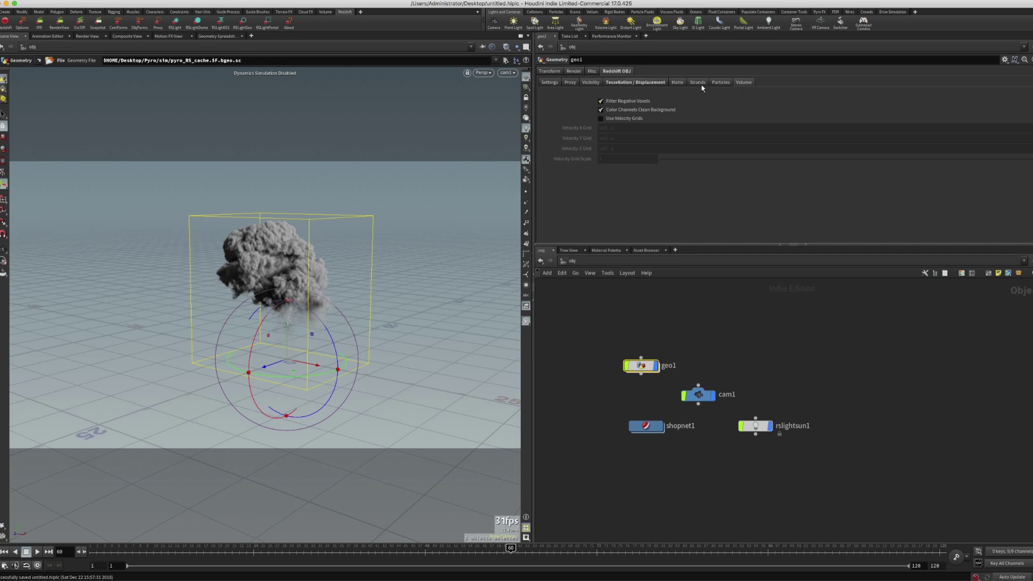
left_click(573, 71)
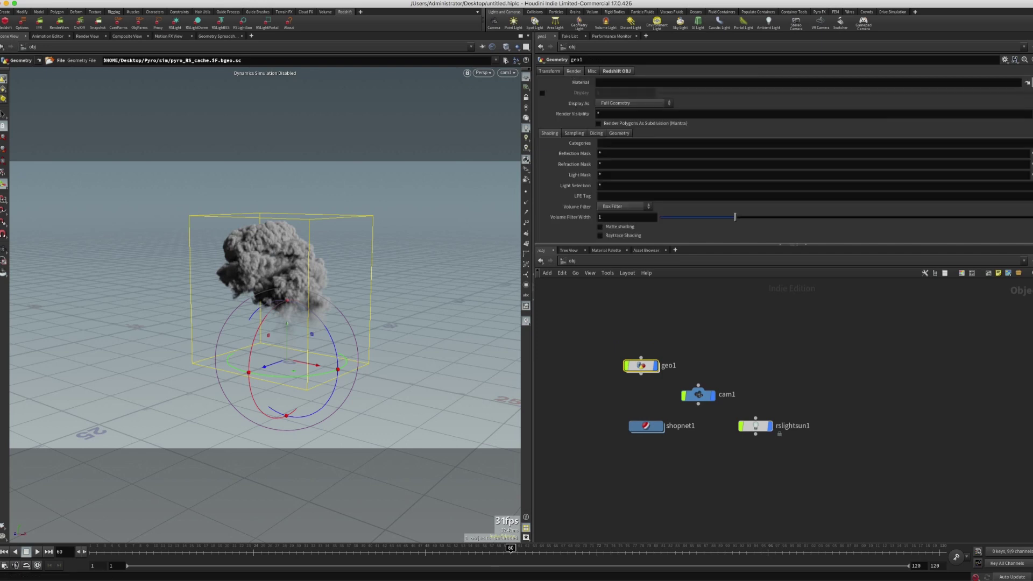
left_click(1027, 82)
left_click(956, 38)
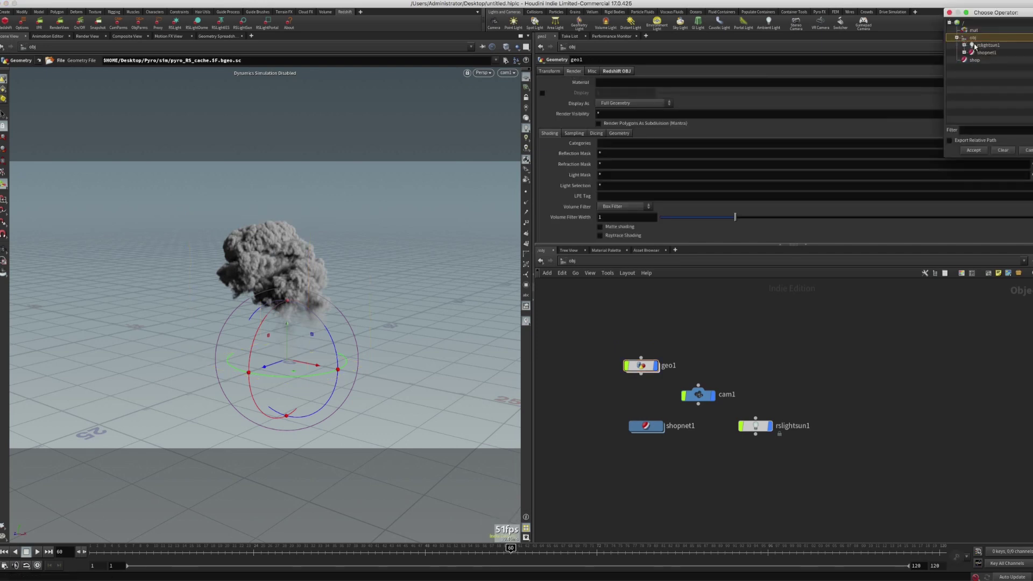
left_click(976, 45)
left_click(964, 53)
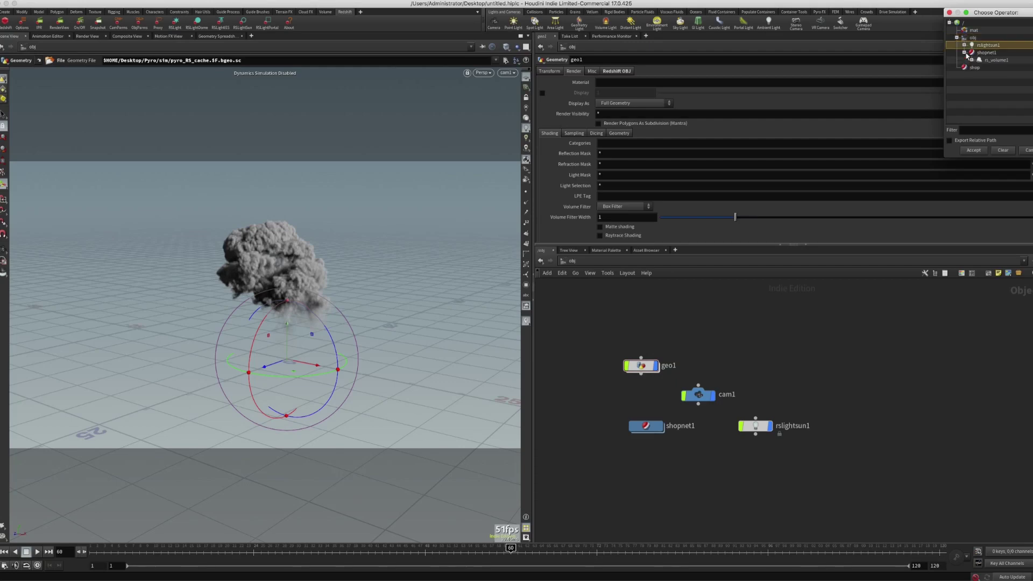
left_click(990, 60)
left_click(974, 151)
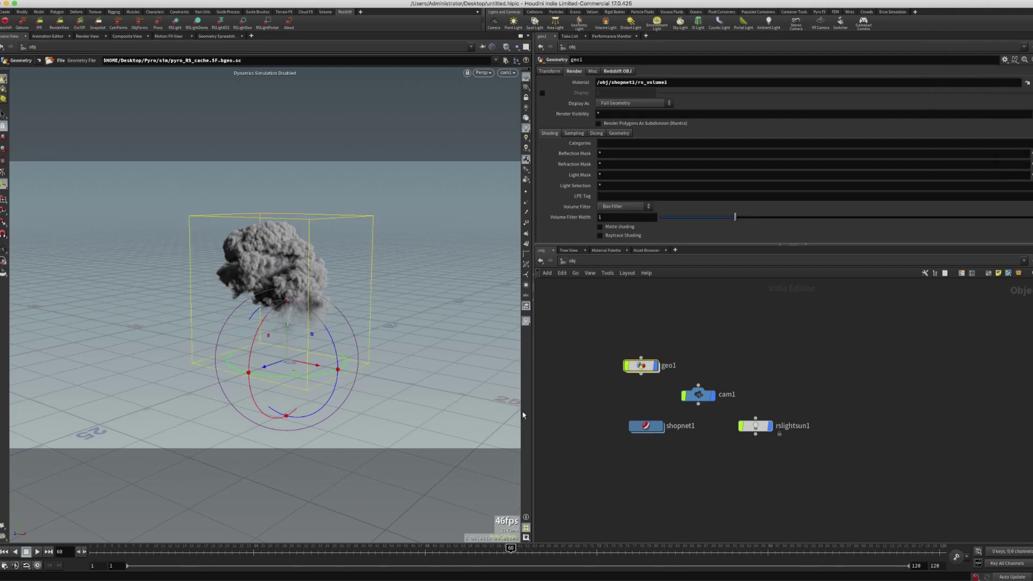
Create the Redshift ROP and Redshift IPR render nodes in the output network
key("Escape")
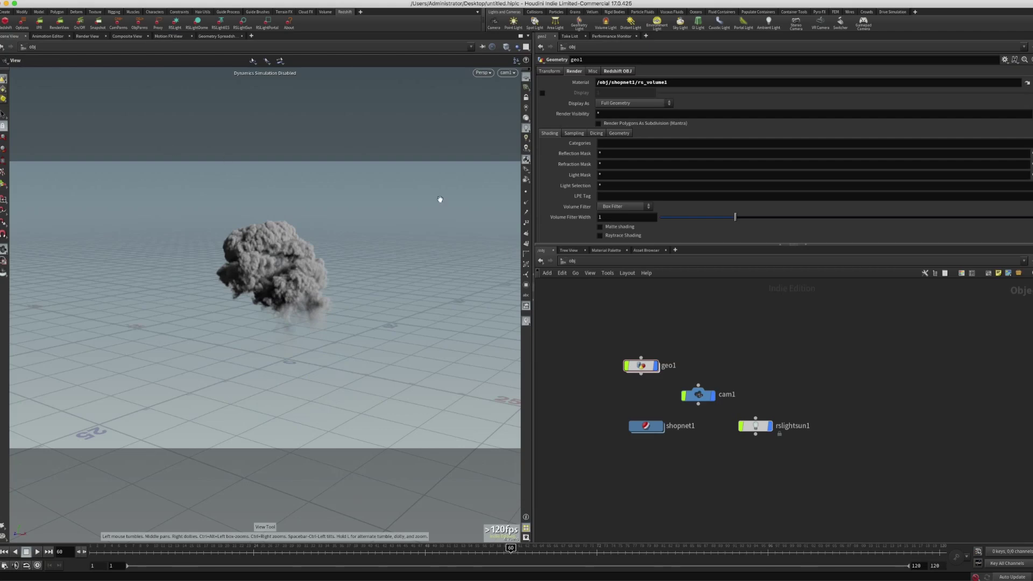
left_click(6, 26)
left_click_drag(709, 237, 617, 76)
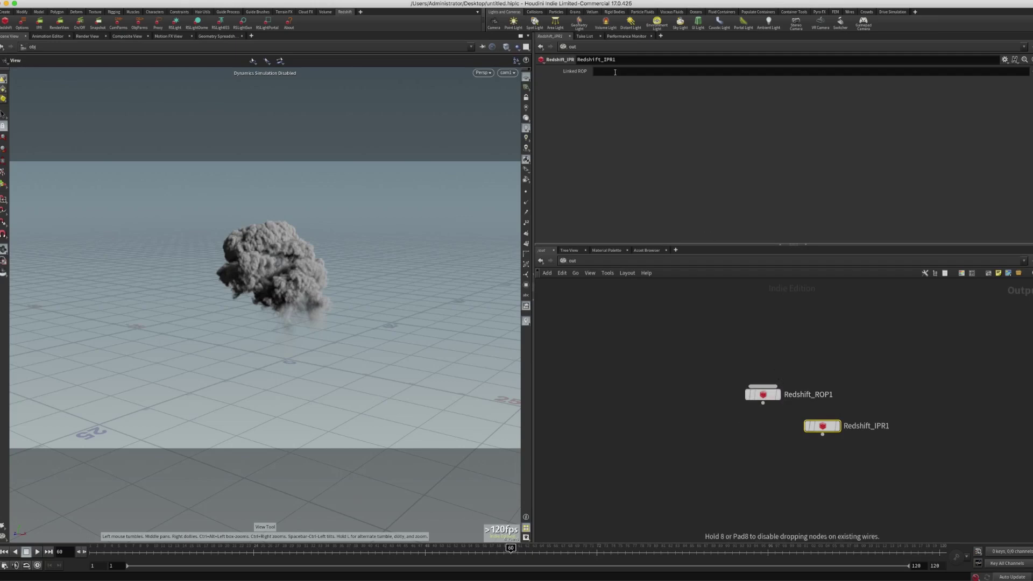
Revert Redshift_ROP1's parameters to factory defaults
left_click(762, 397)
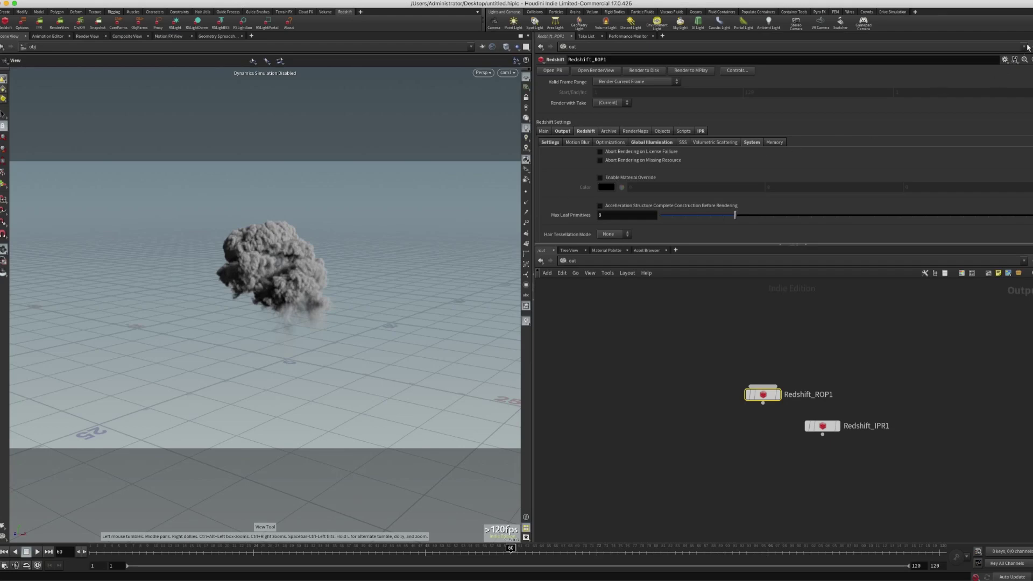
left_click(1005, 59)
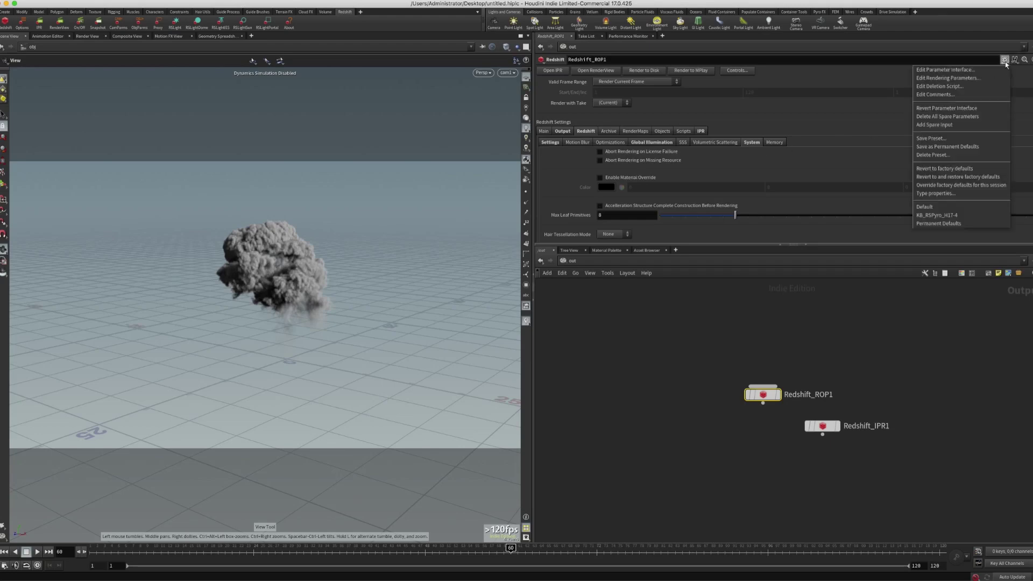
left_click(986, 169)
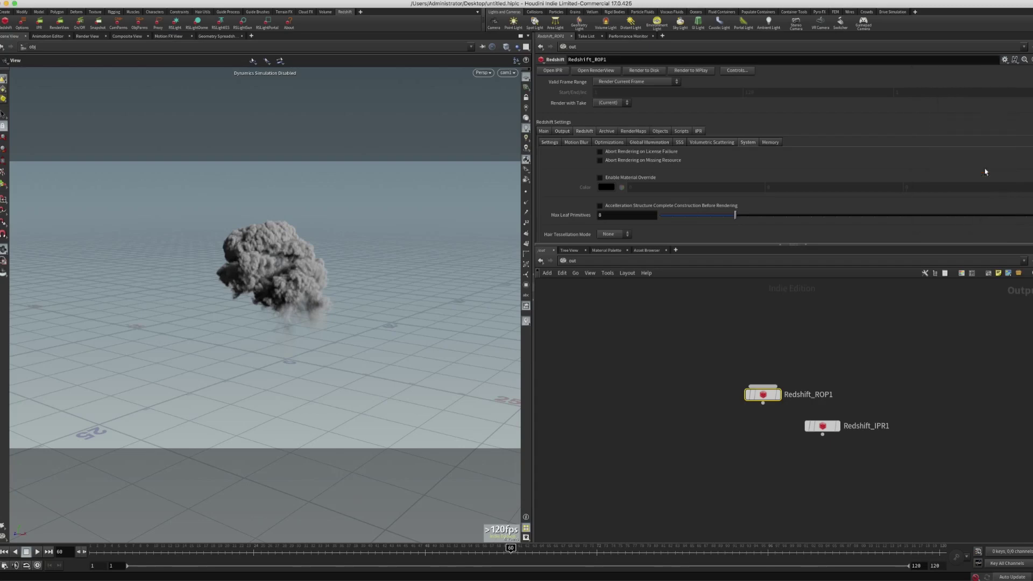
Change the bucket size in Redshift_ROP1's system settings and save the scene
left_click(770, 142)
left_click(748, 142)
scroll(563, 181, "down", 10)
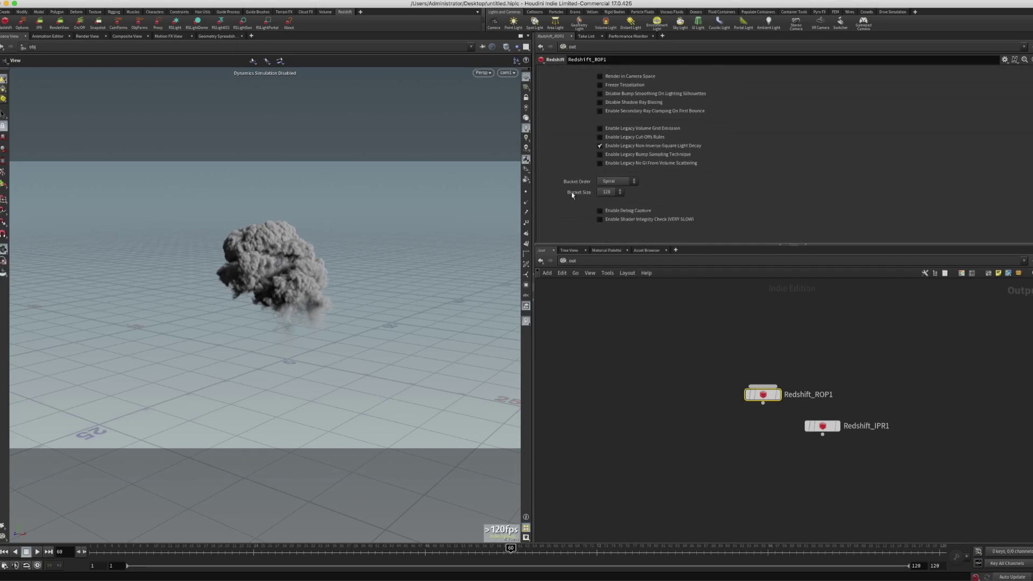
left_click(609, 192)
left_click(612, 211)
scroll(576, 218, "up", 3)
key("ctrl+s")
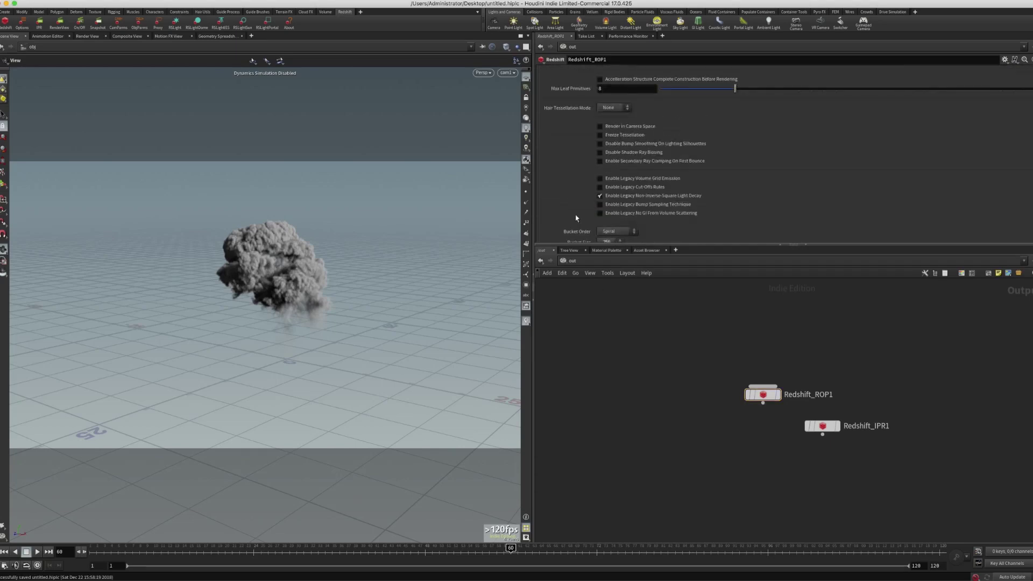
Return to the object network and start a Redshift IPR render in the Render View
scroll(576, 217, "up", 4)
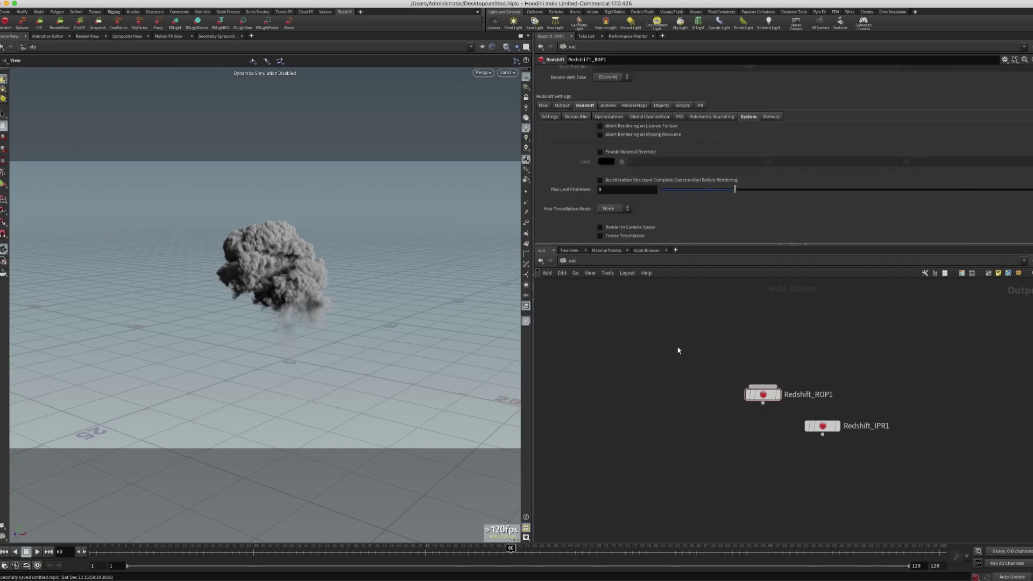
left_click(573, 272)
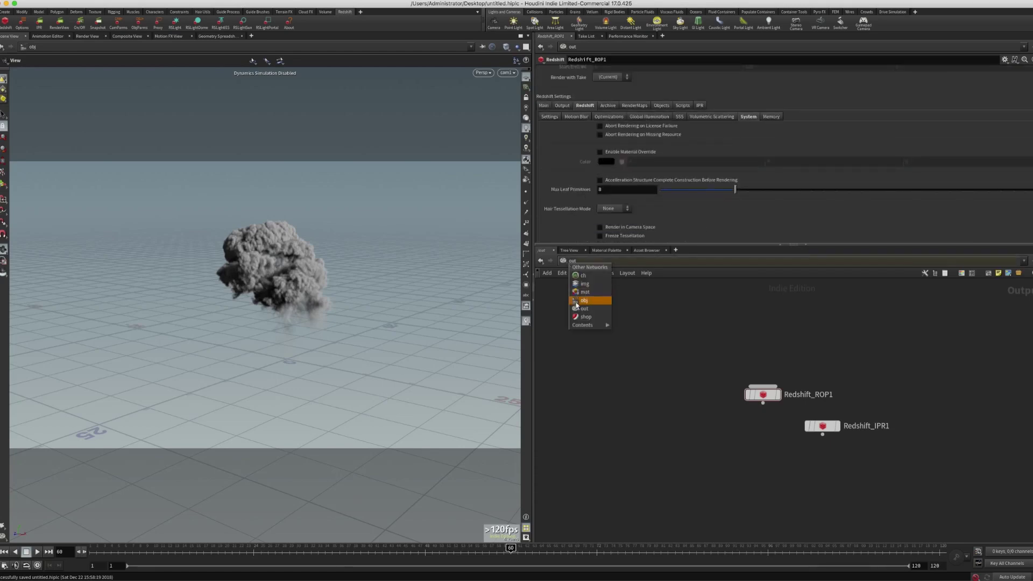
left_click(585, 298)
left_click(604, 412)
middle_click_drag(614, 399, 619, 390)
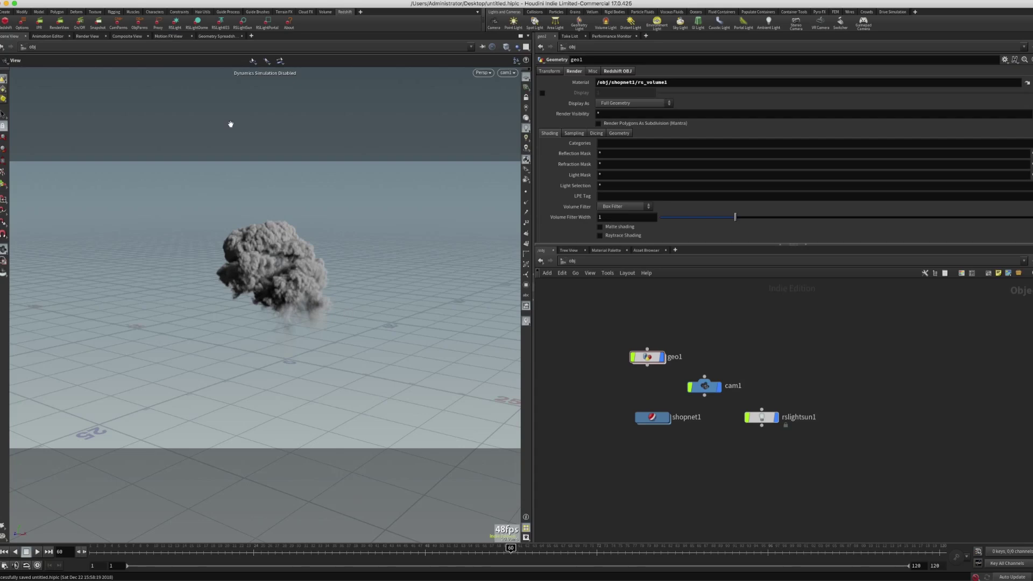
left_click(87, 36)
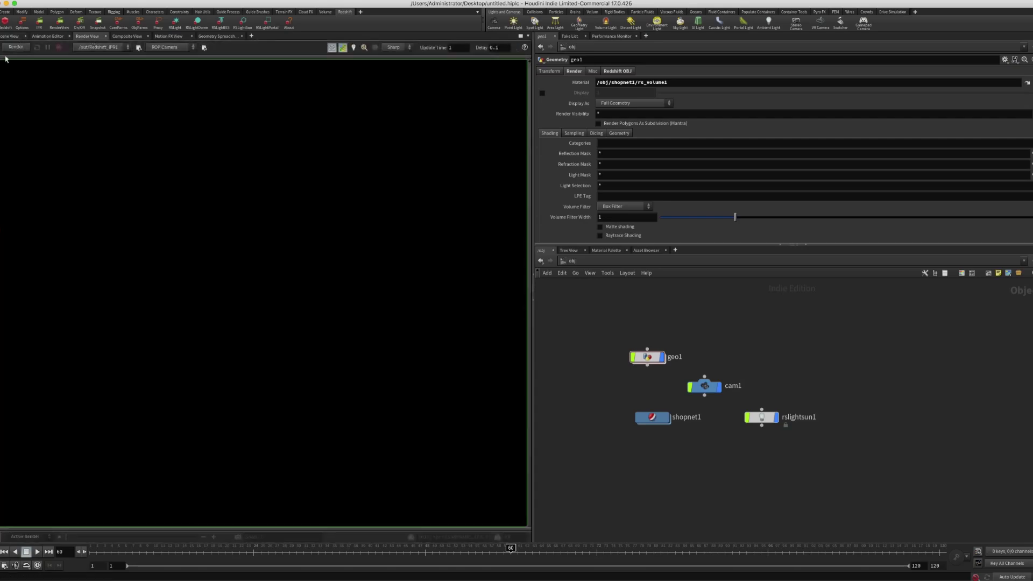
left_click(16, 47)
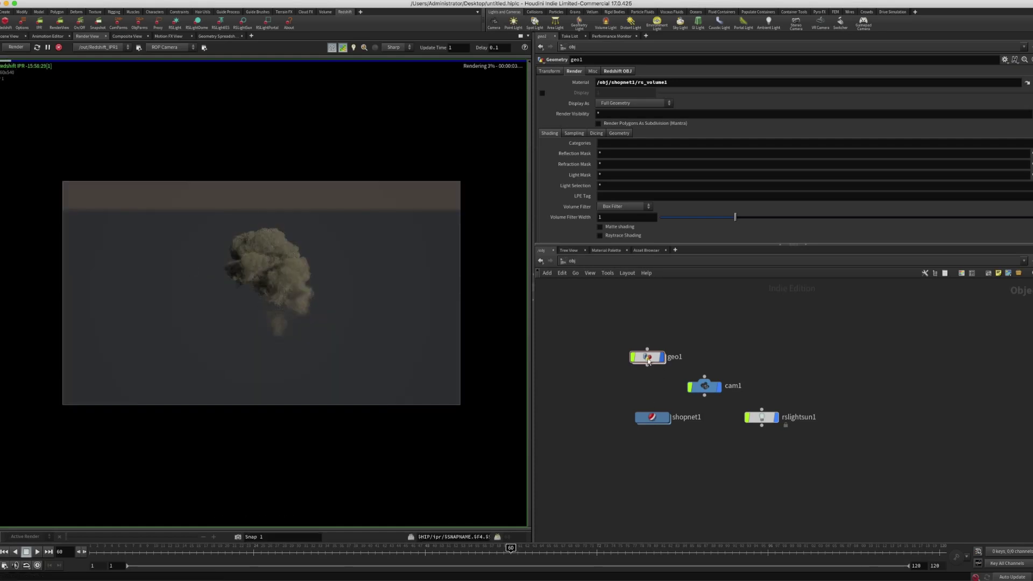
Disable Override IPR Camera Resolution in Redshift_ROP1's IPR settings
left_click(578, 263)
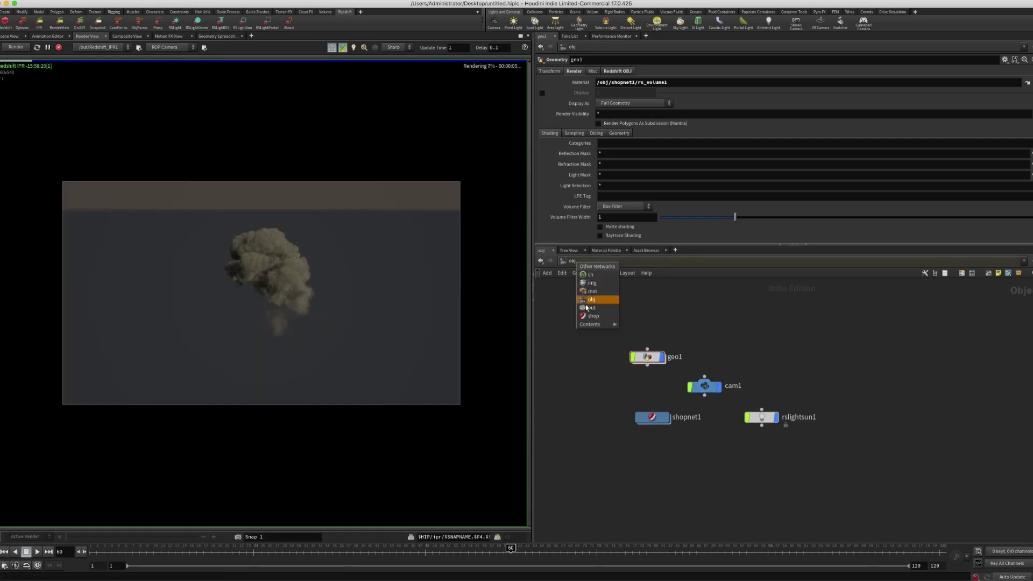
left_click(592, 308)
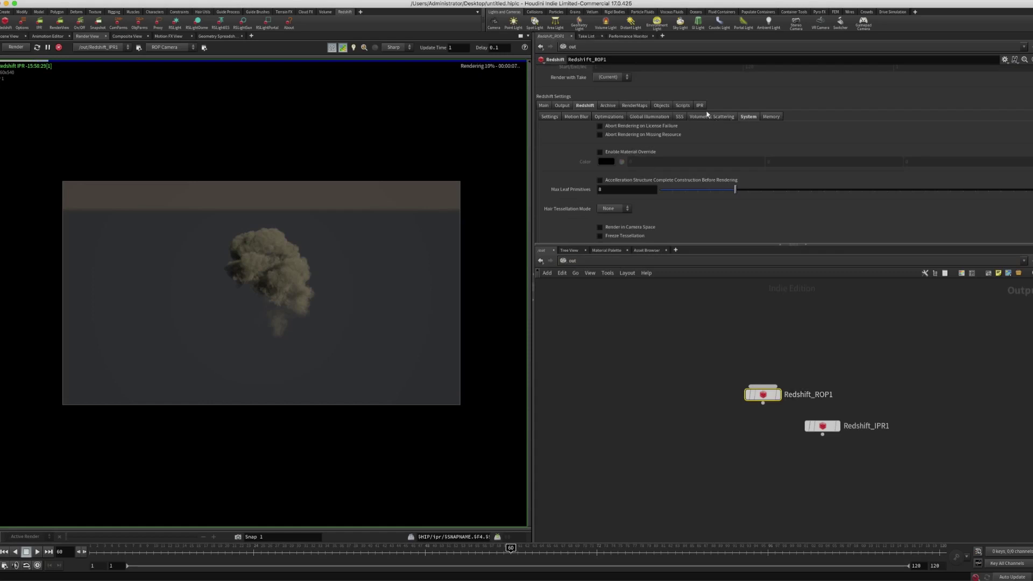
left_click(700, 105)
left_click(599, 144)
left_click(599, 144)
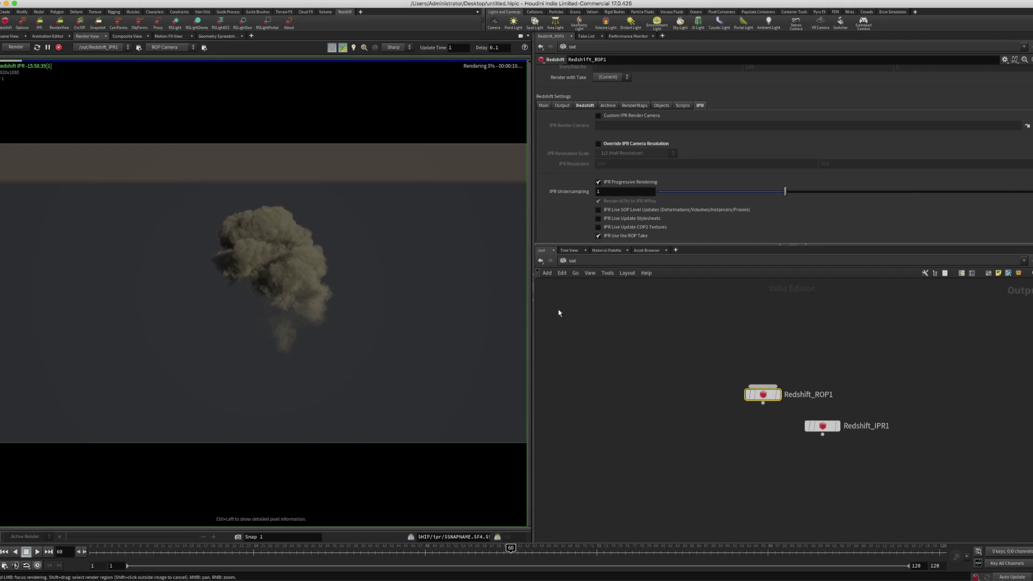
Open the rs_volume1 shader inside shopnet1 and take a snapshot of the current render
left_click(572, 262)
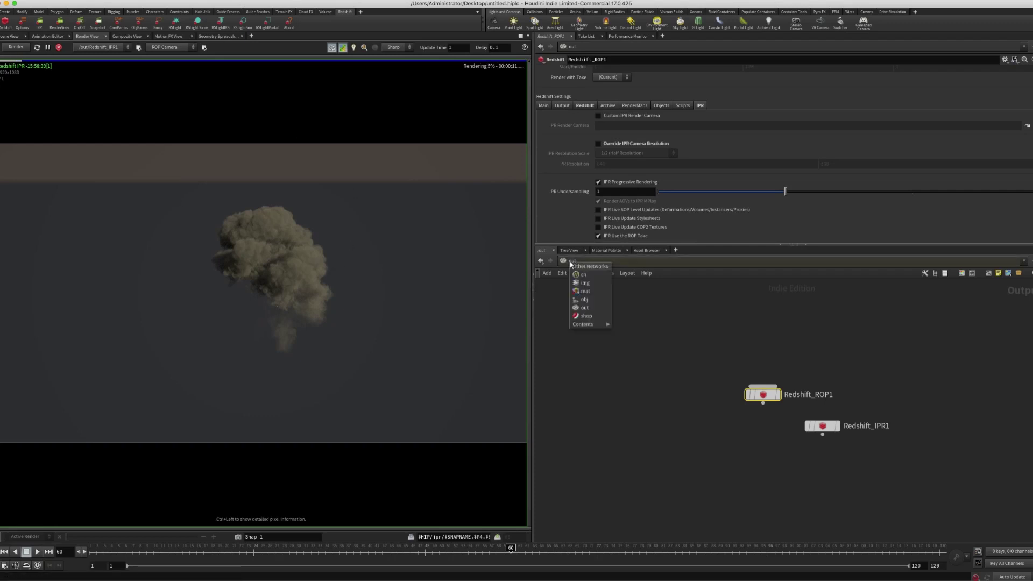
left_click(594, 304)
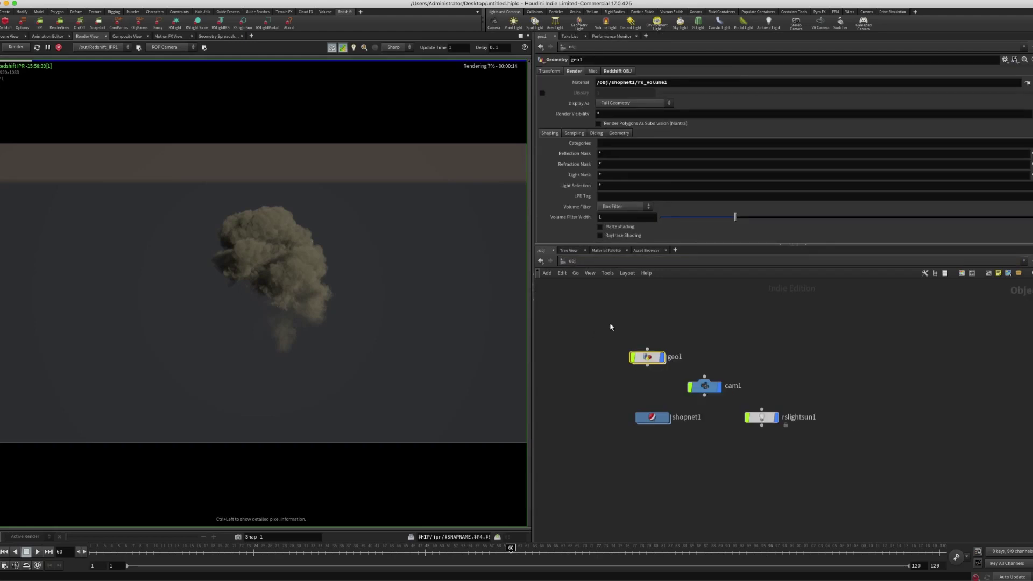
left_click(652, 417)
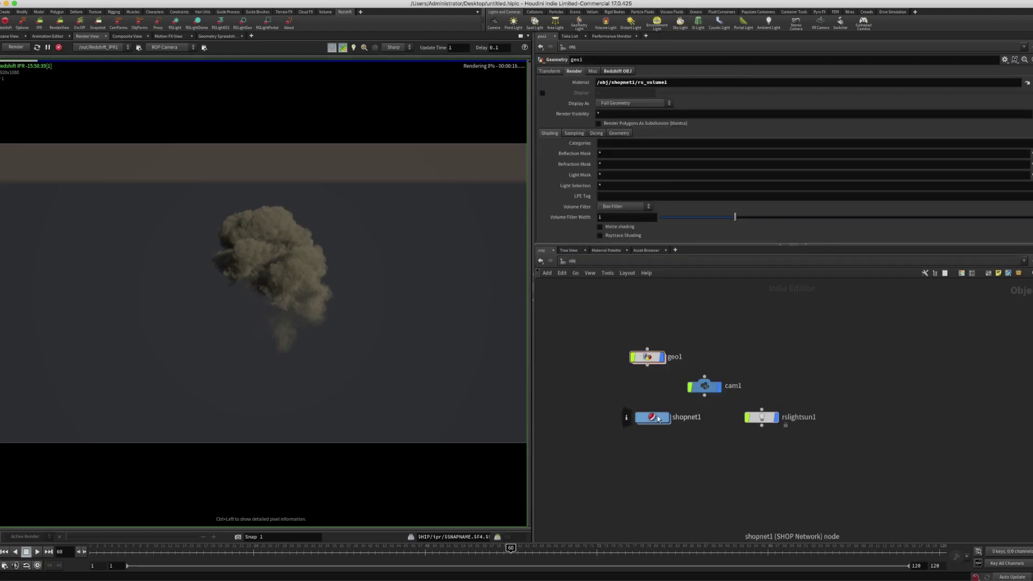
double_click(657, 421)
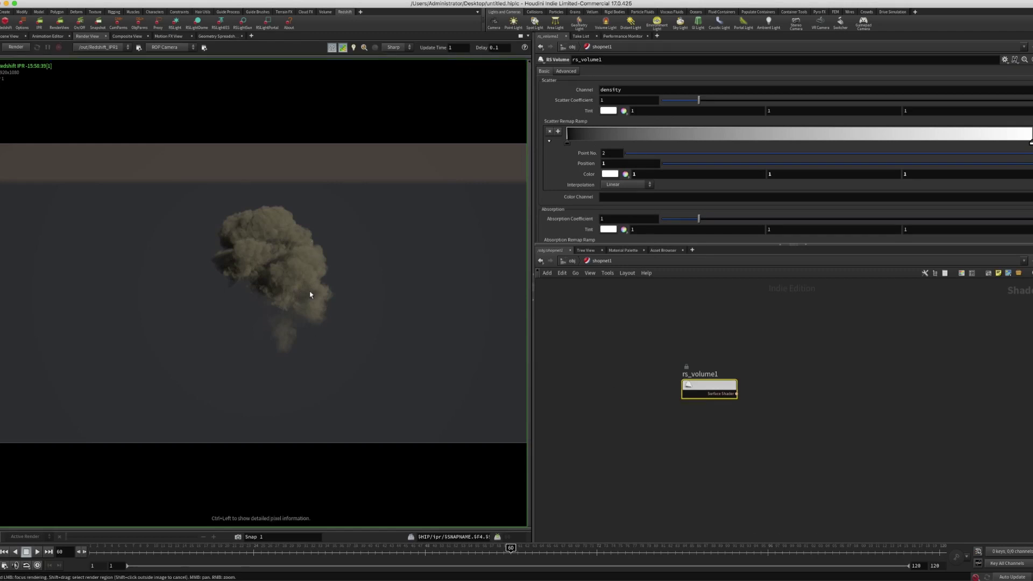
left_click(237, 537)
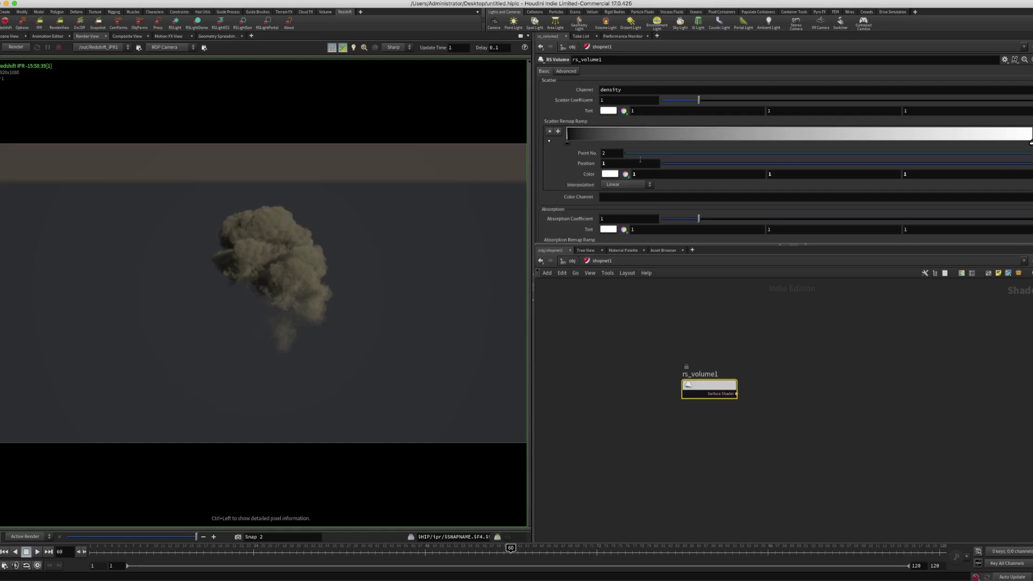
Set the interpolation of both scatter remap ramp points in rs_volume1 to B-Spline
left_click(567, 143)
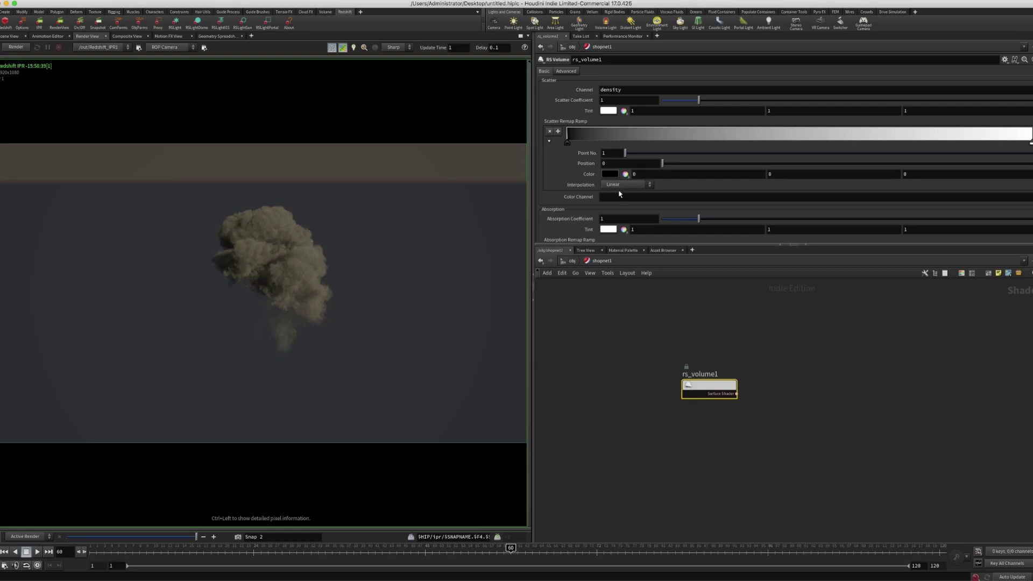
left_click(622, 185)
left_click(614, 235)
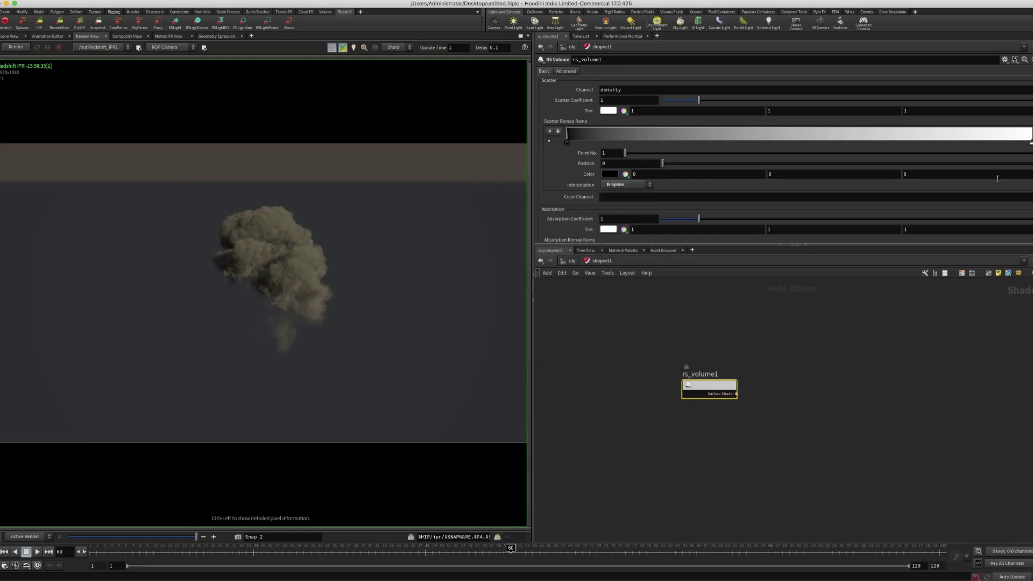
left_click(1030, 143)
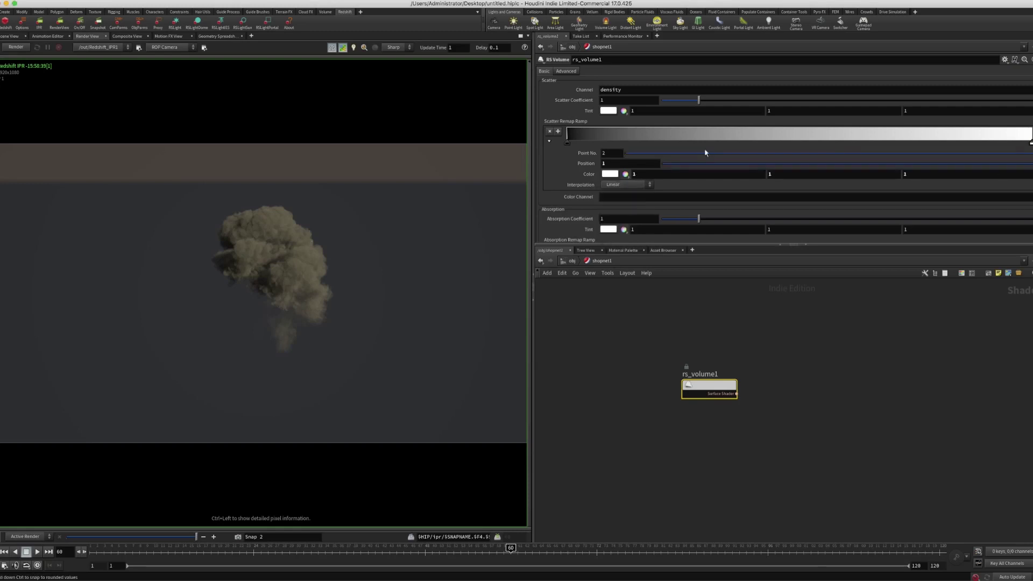
left_click(624, 184)
left_click(615, 235)
Set the interpolation of both absorption remap ramp points in rs_volume1 to B-Spline
scroll(572, 179, "down", 3)
scroll(572, 180, "down", 4)
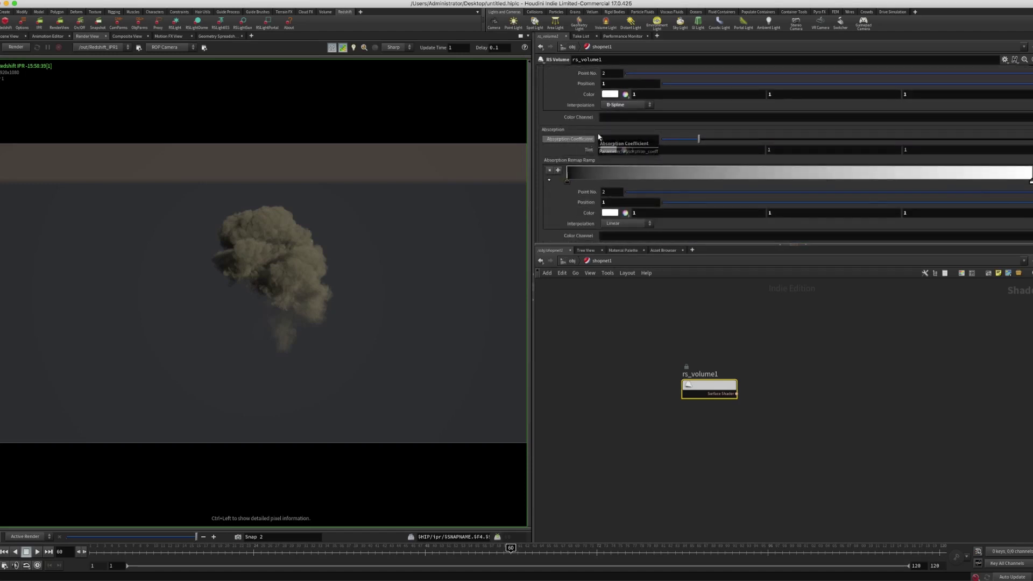
left_click(568, 182)
left_click(613, 224)
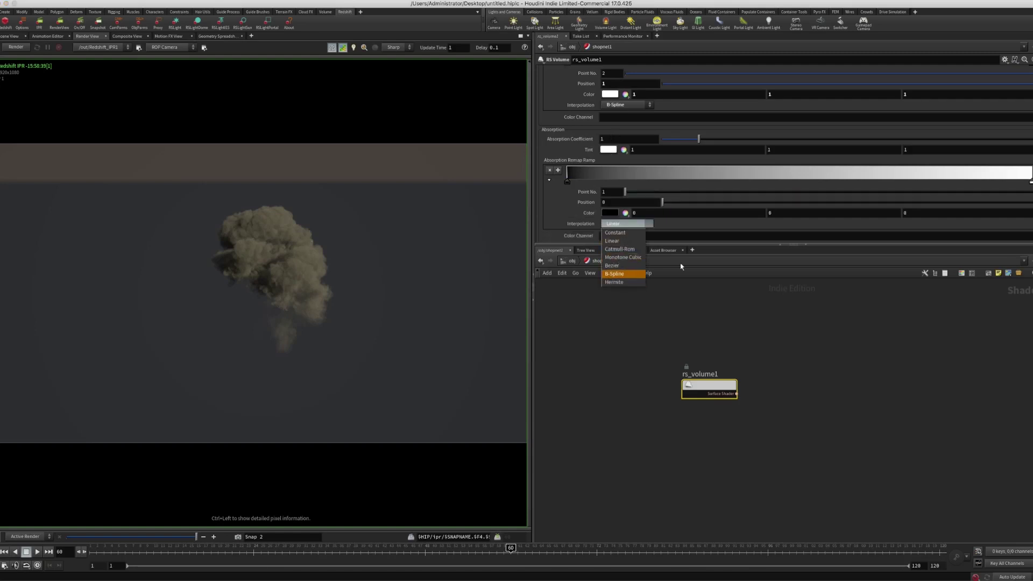
left_click(614, 274)
left_click(1030, 182)
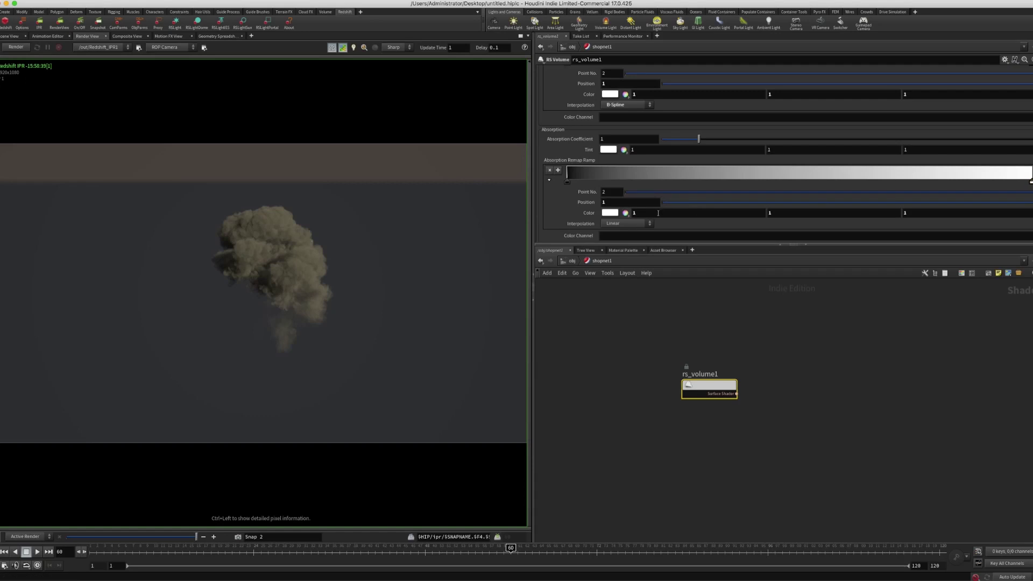
left_click(640, 224)
left_click(616, 275)
Set the emission channel to heat and the emission scale to 2
scroll(567, 202, "down", 2)
scroll(582, 204, "down", 3)
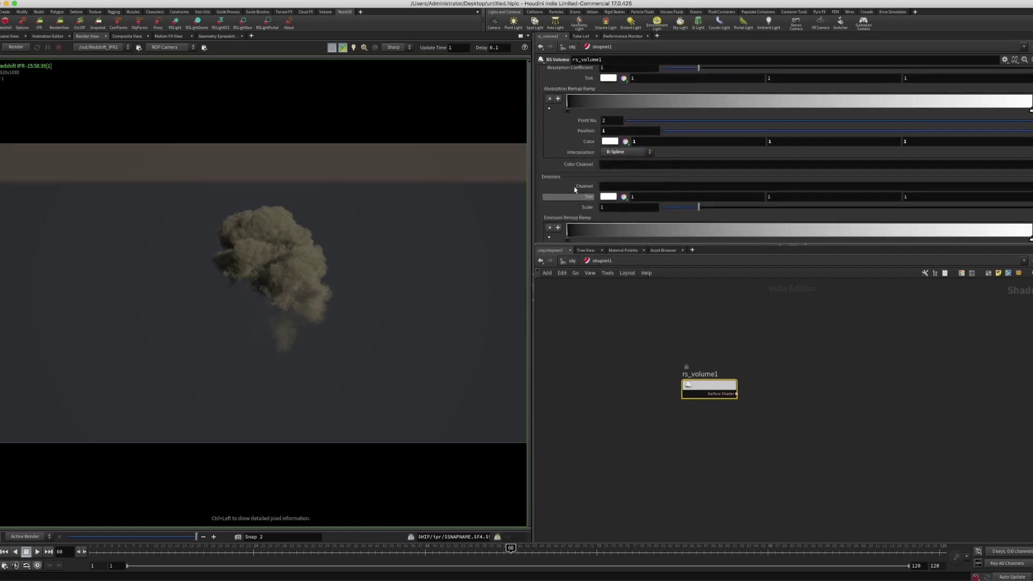
left_click(613, 187)
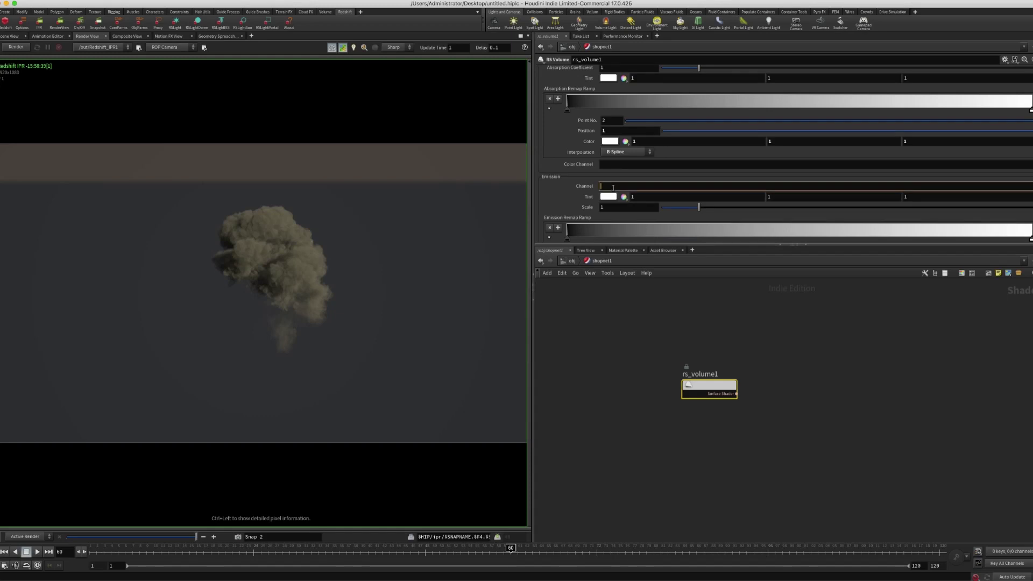
type("heat")
key("Return")
double_click(609, 207)
type("2")
key("Return")
Set the interpolation of both emission remap ramp points to B-Spline
scroll(987, 205, "down", 3)
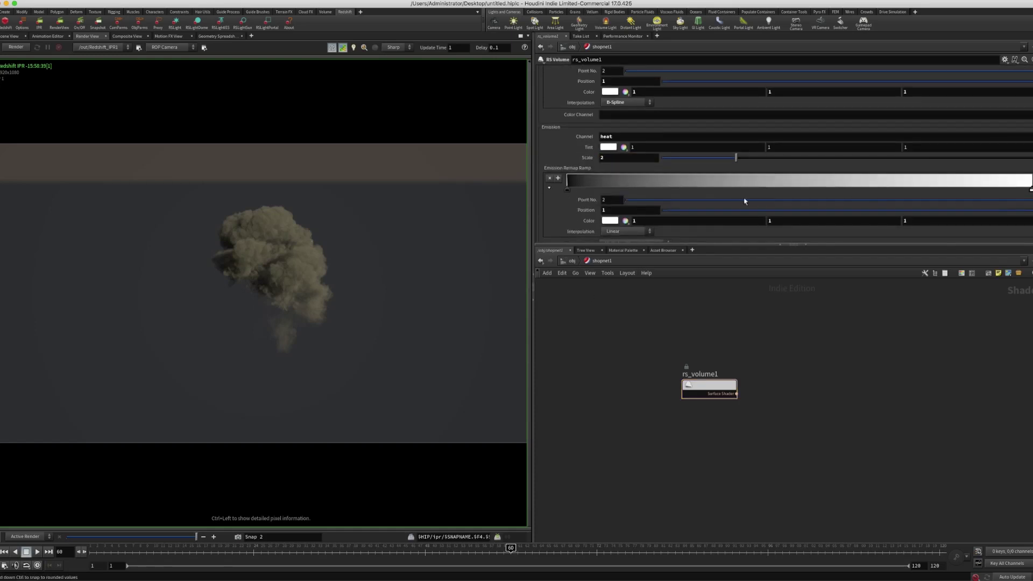
left_click(567, 190)
left_click(628, 231)
left_click(618, 281)
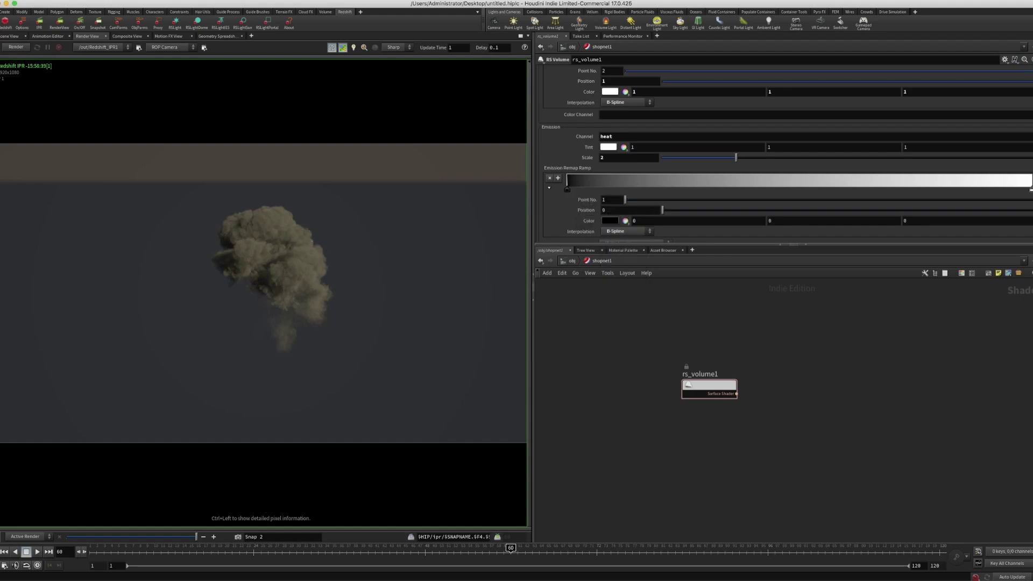
left_click(1030, 189)
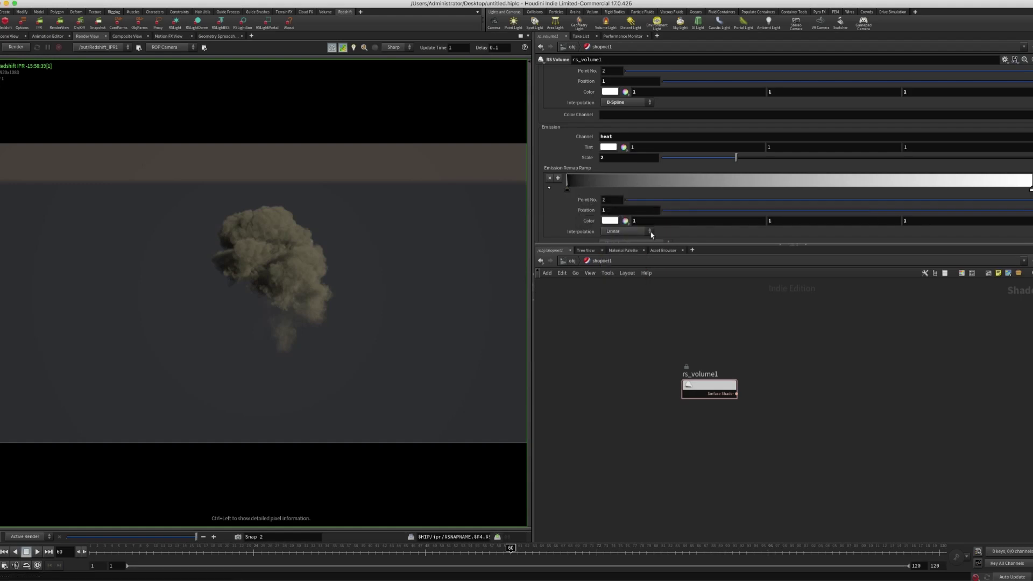
left_click(627, 232)
left_click(615, 281)
Add four points to the emission remap ramp at about 0.82, 0.59, 0.38 and 0.16
left_click(950, 189)
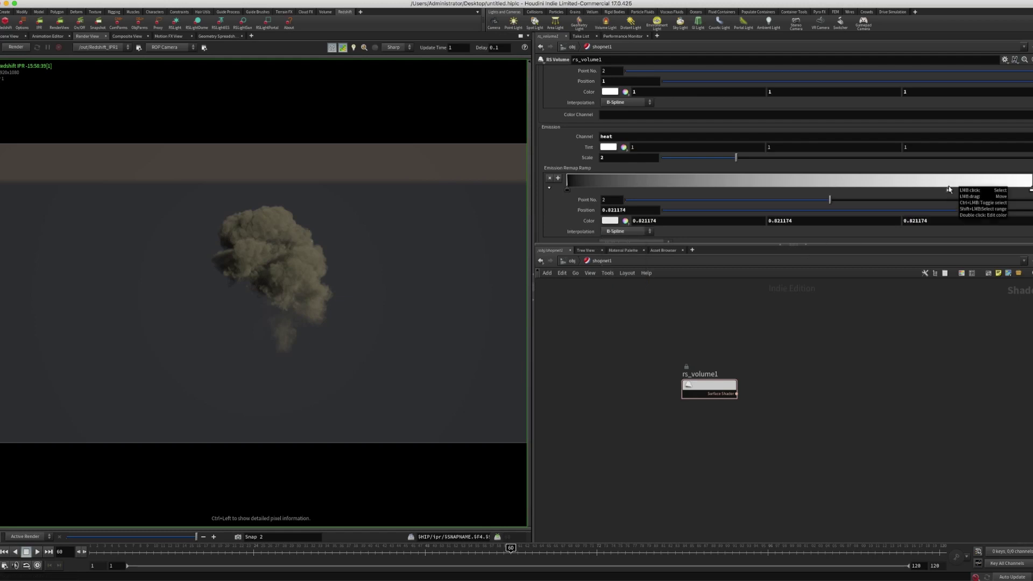
left_click(842, 188)
left_click(742, 188)
left_click(642, 189)
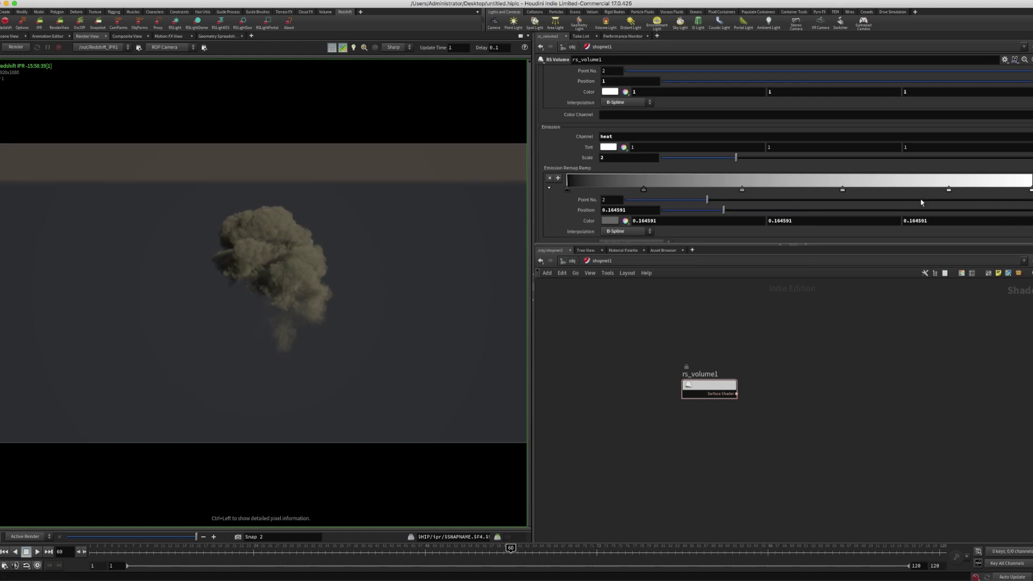
Colour emission ramp point 5 yellow (0.9, 0.9, 0) and point 4 orange (0.9, 0.45, 0)
left_click(948, 190)
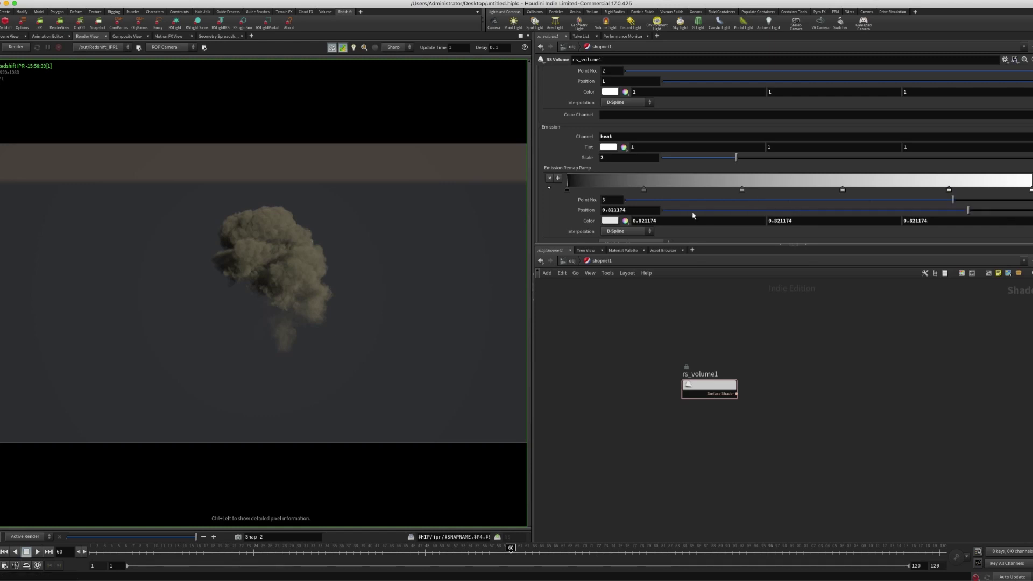
left_click(615, 221)
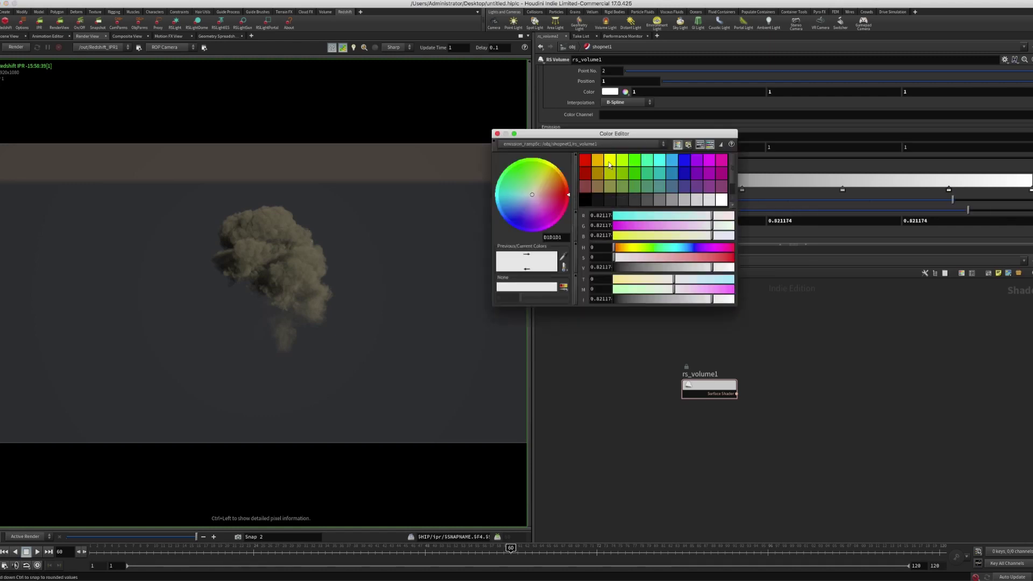
left_click(610, 160)
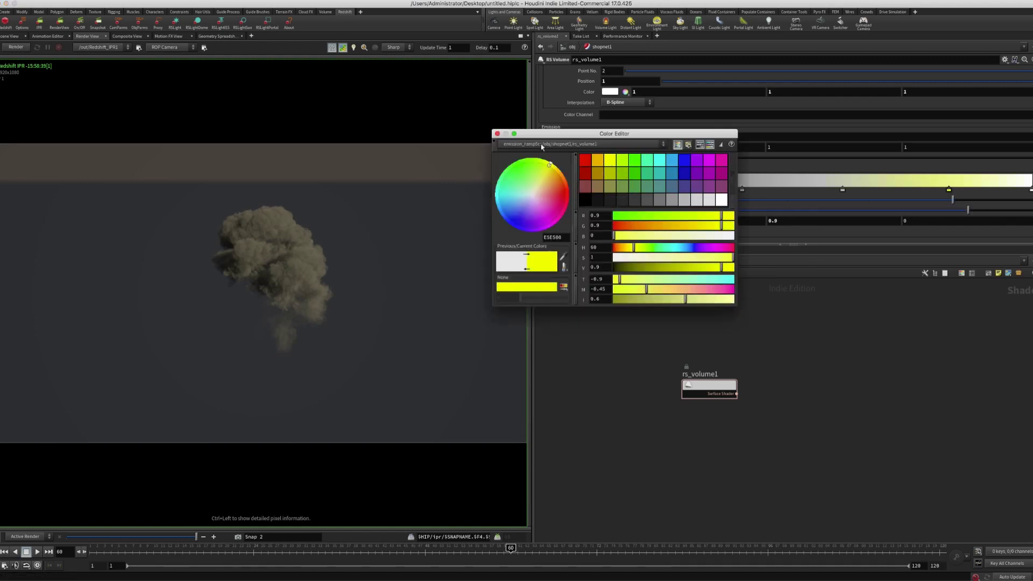
left_click(498, 134)
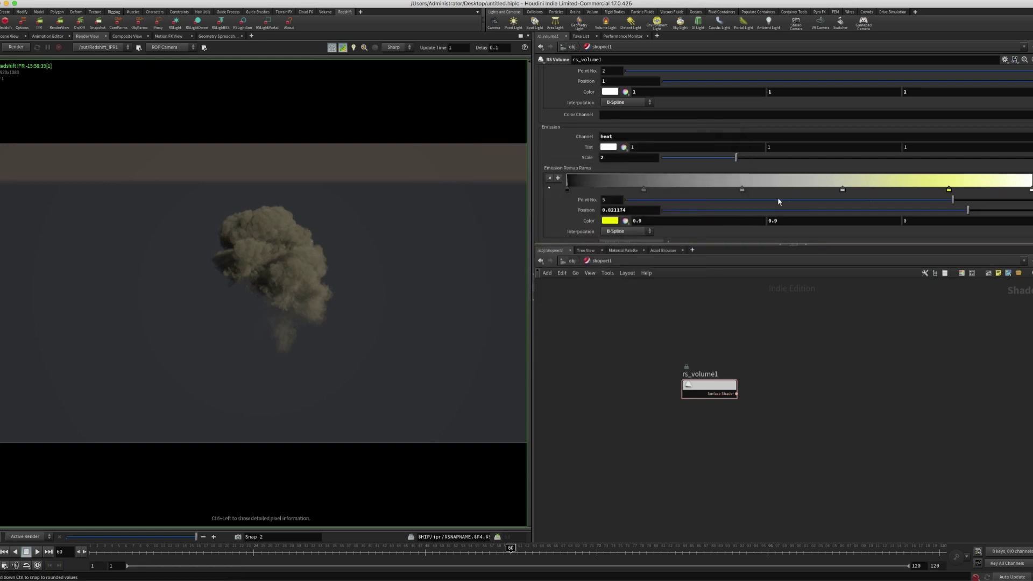
left_click(843, 190)
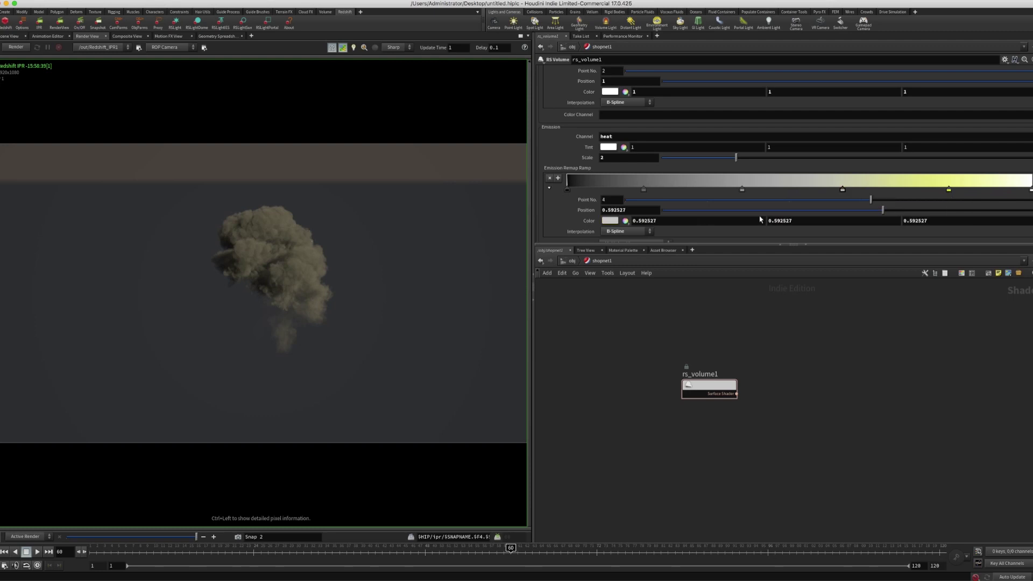
left_click(610, 221)
left_click(602, 168)
left_click(500, 138)
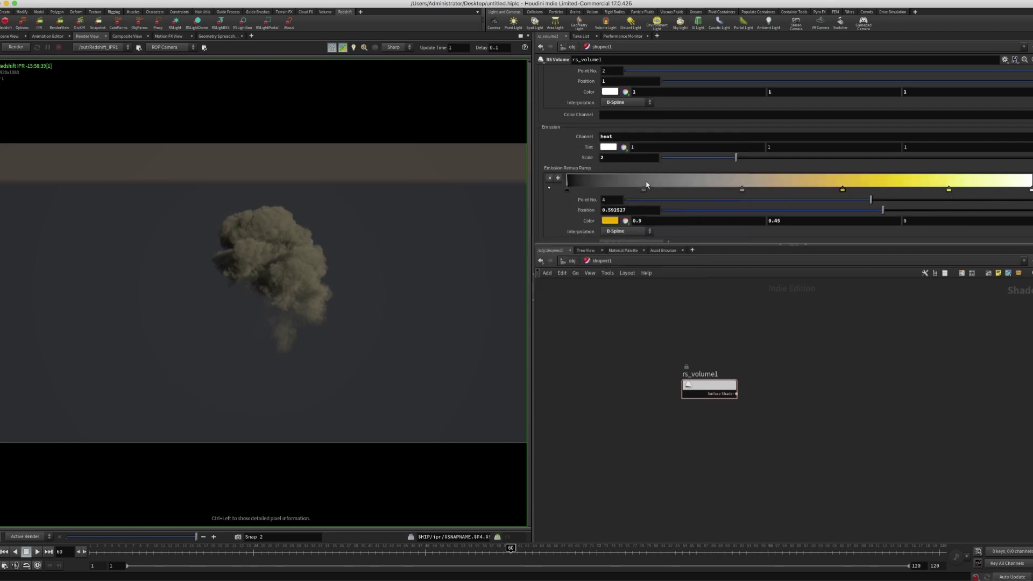
Colour emission ramp point 3 red (0.9, 0, 0) and point 2 dark red (0.5, 0, 0)
left_click(743, 189)
left_click(625, 221)
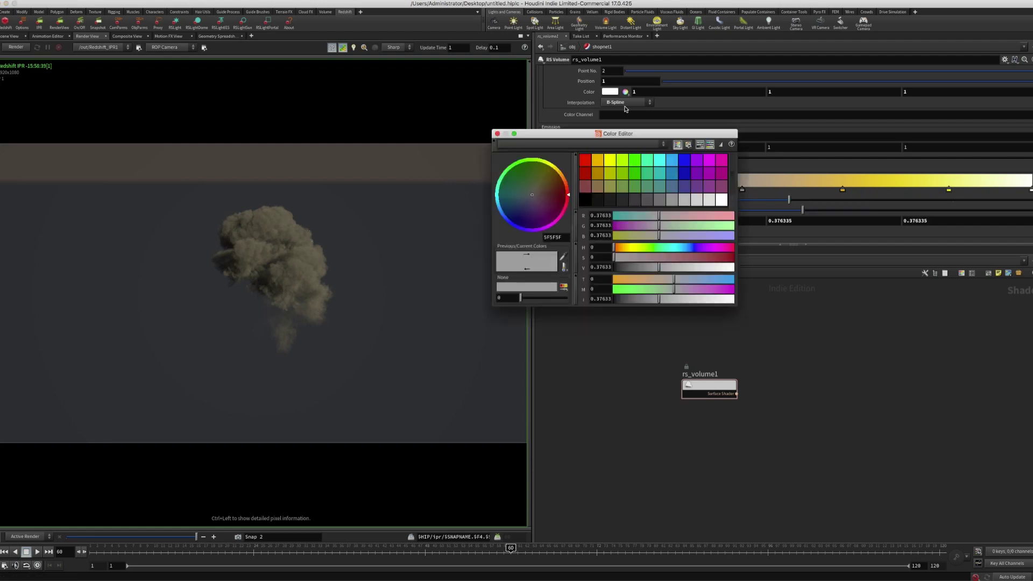
left_click(582, 163)
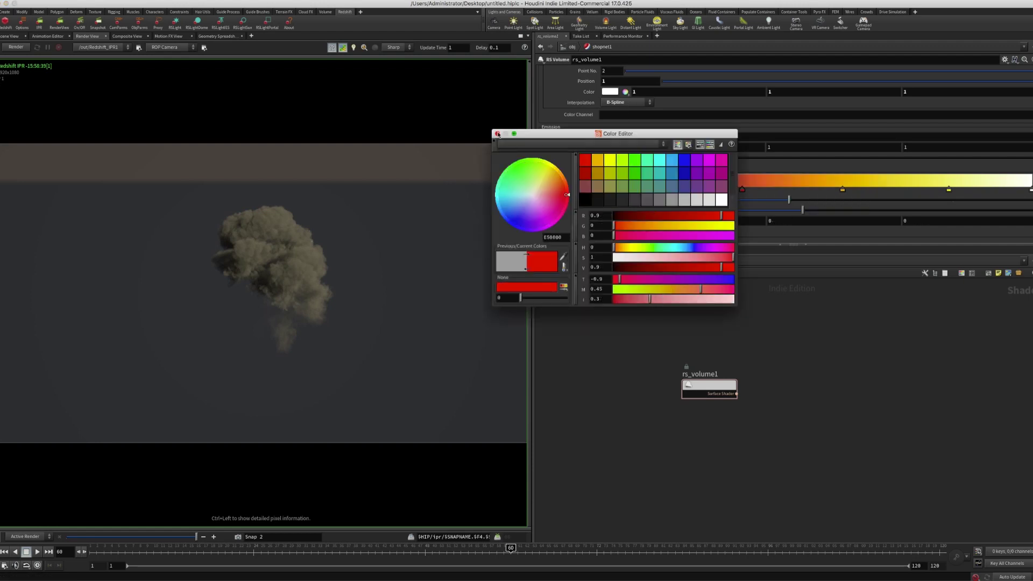
left_click(497, 134)
left_click(644, 189)
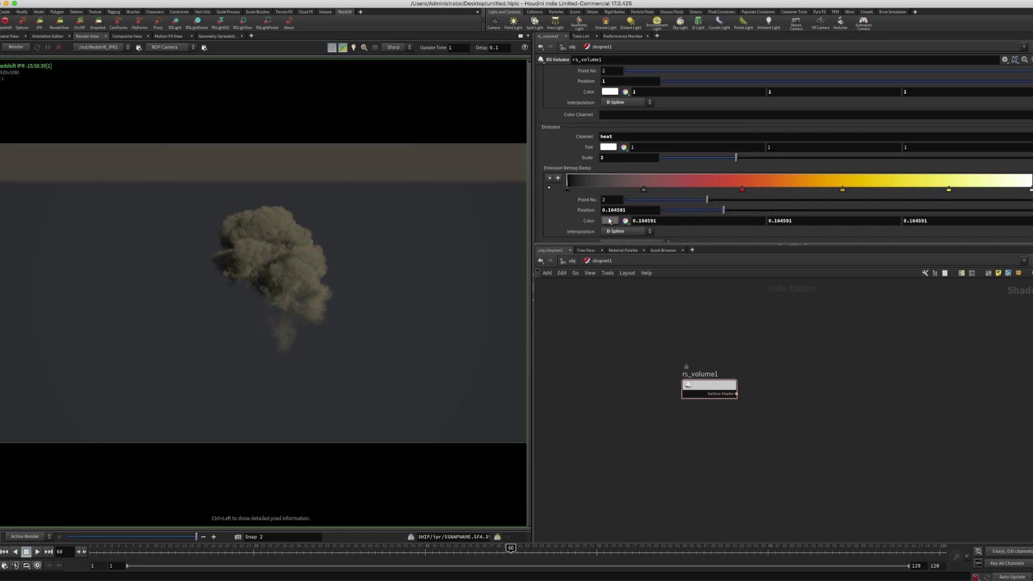
left_click(610, 220)
left_click(585, 174)
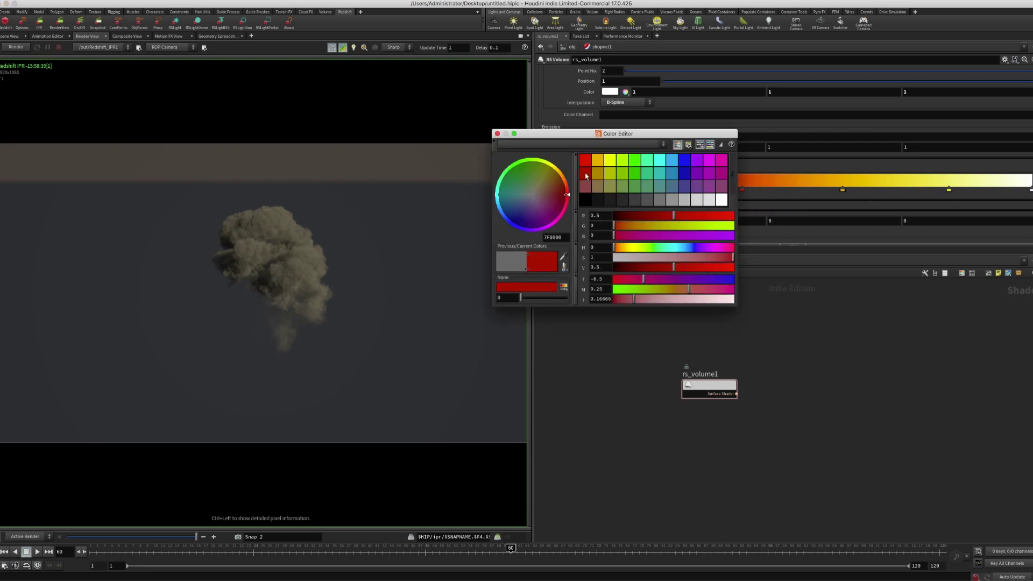
left_click(497, 133)
Set the emission color channel to temperature and save the scene
scroll(552, 207, "down", 1)
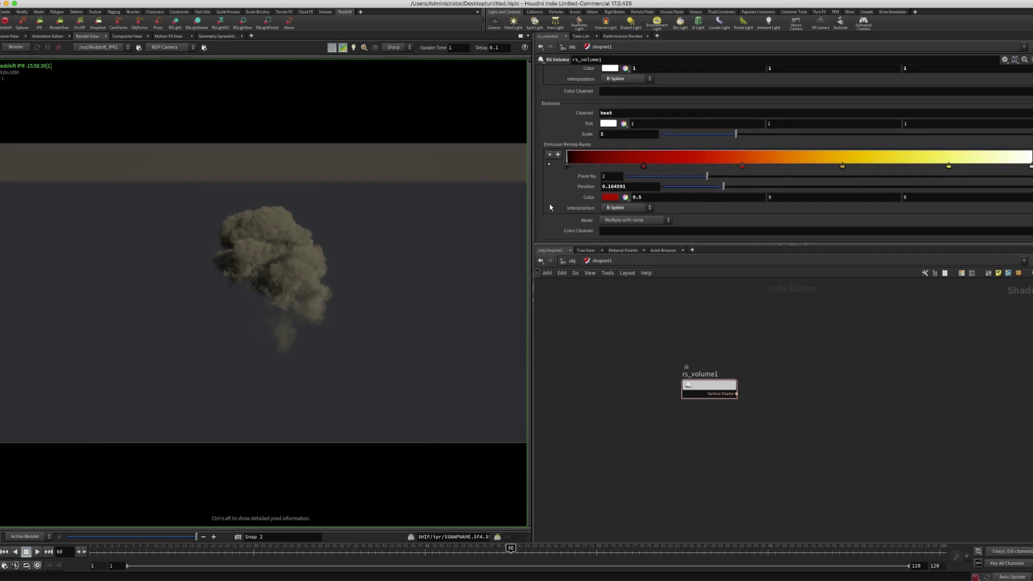
left_click(620, 230)
type("temperature")
key("Return")
scroll(564, 216, "up", 10)
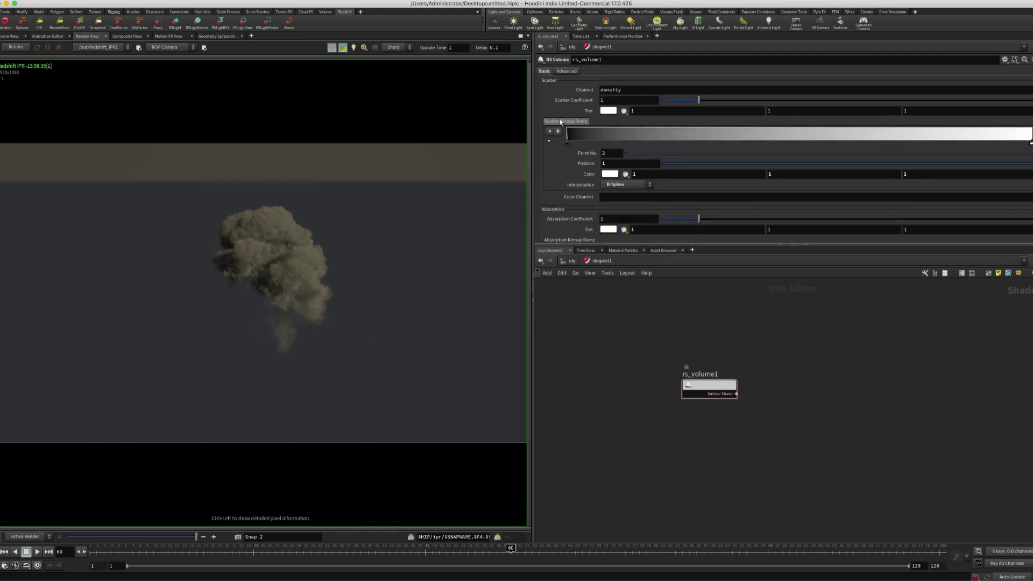
key("ctrl+s")
In the advanced volume settings, set Shadow Density Scale to 8 and the density remap range's New Max to 4
left_click(566, 71)
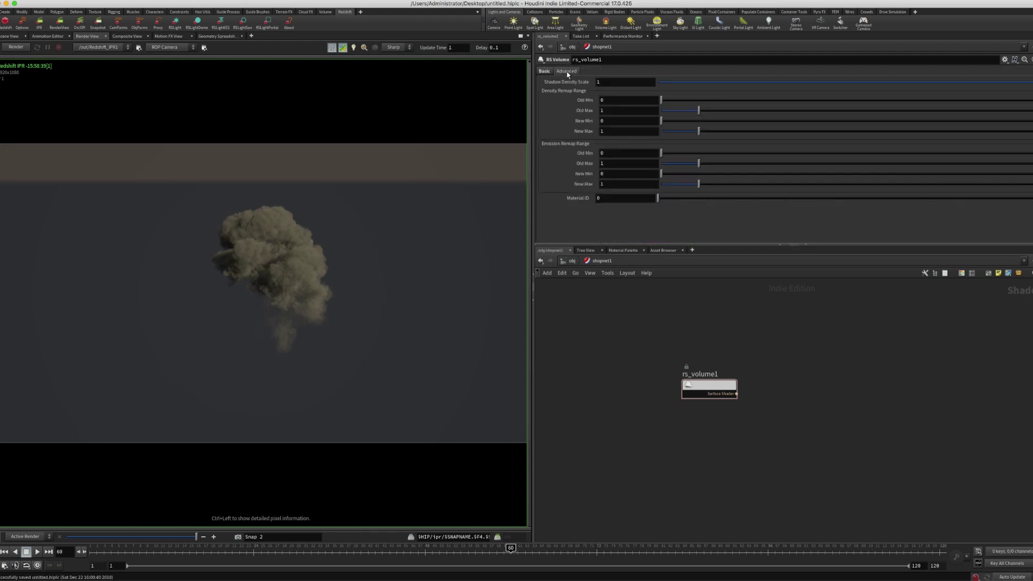
left_click(612, 82)
key("Return")
left_click(609, 132)
key("Return")
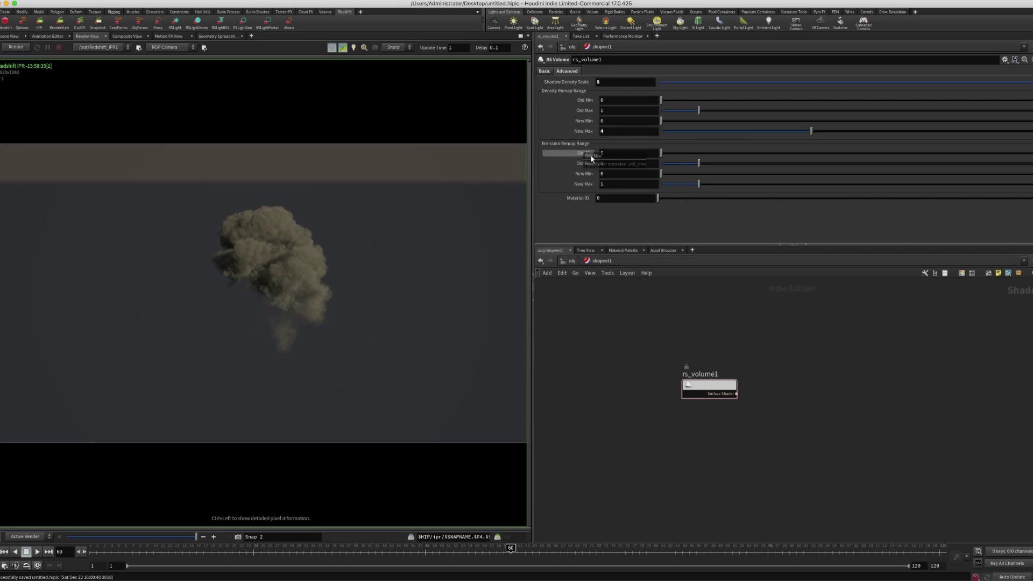
Set the emission remap range to Old Min 0.04, Old Max 2 and New Max 4
left_click(608, 154)
type(".04")
key("Return")
double_click(608, 163)
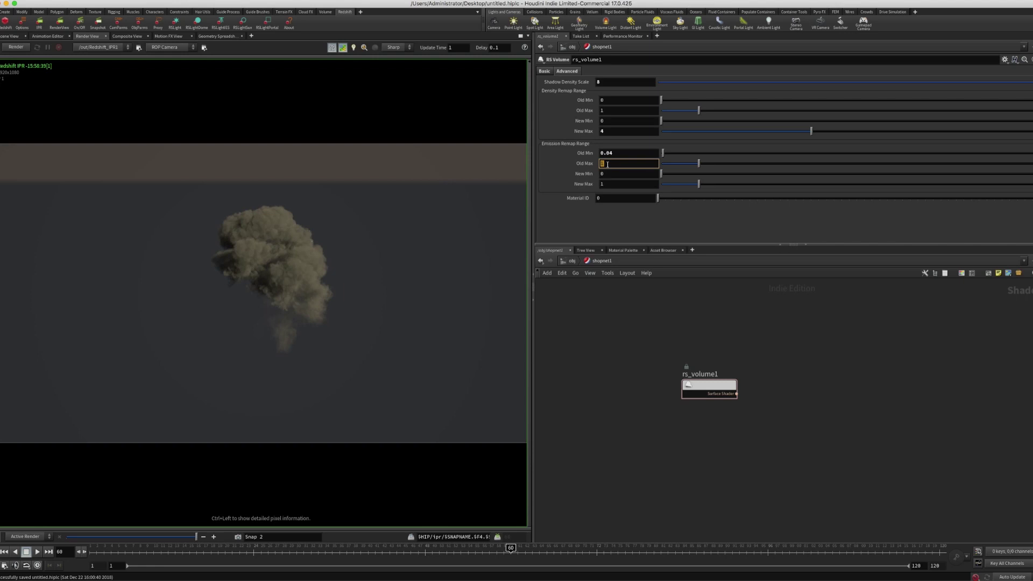
type("2")
key("Return")
double_click(605, 184)
key("Return")
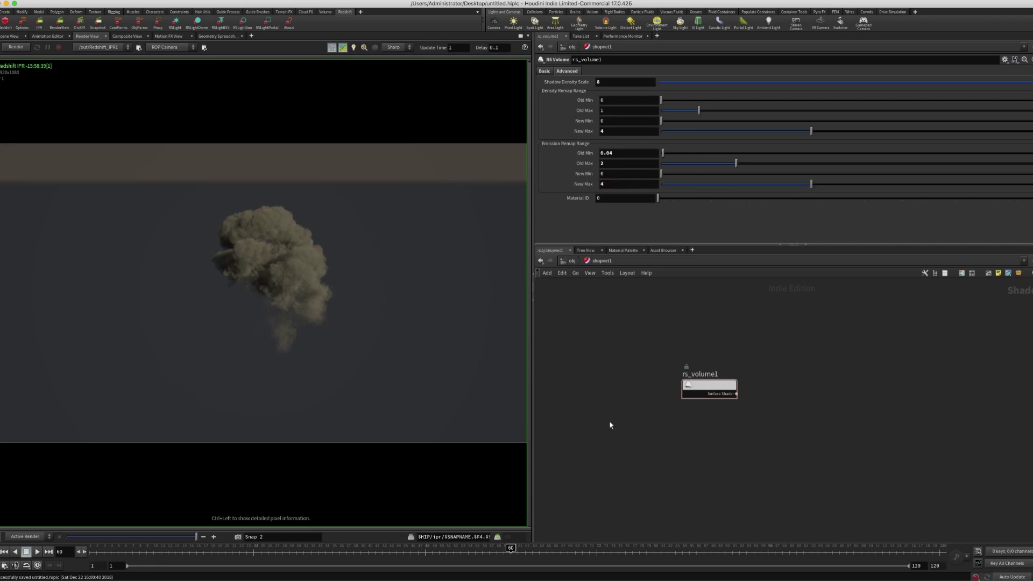
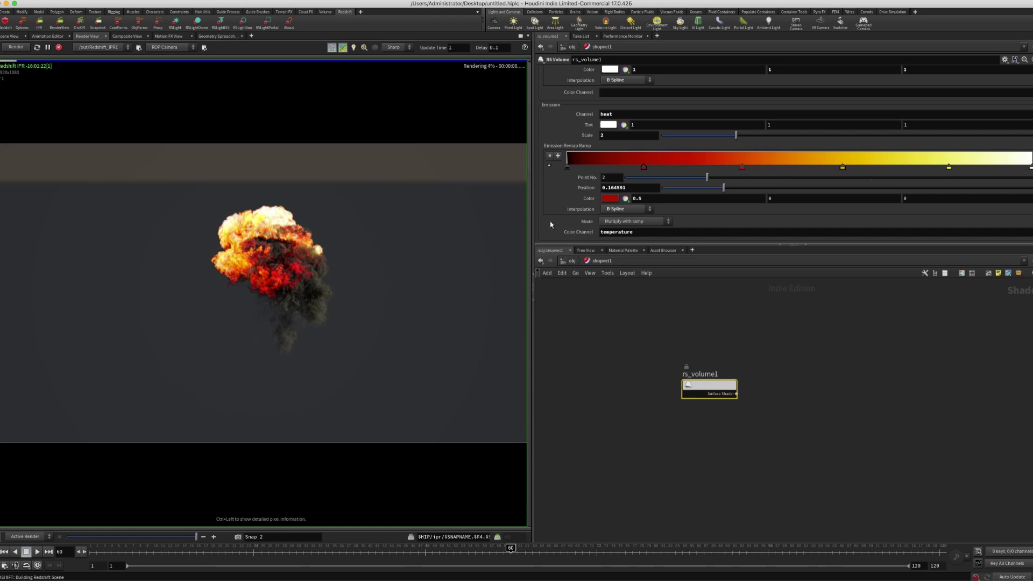
Darken emission ramp point 2 by lowering its red value to 0.225
left_click(608, 199)
left_click(646, 218)
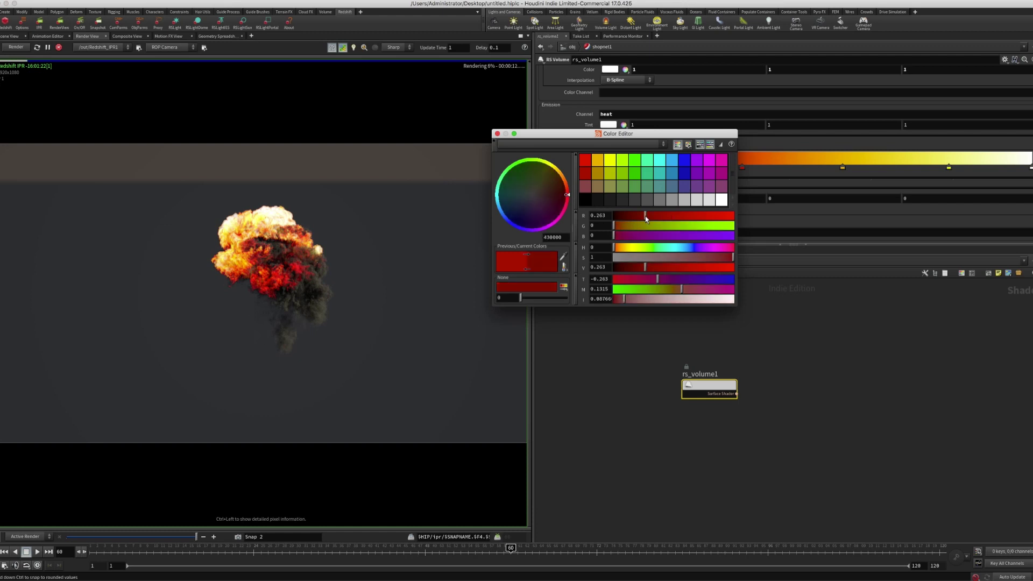
left_click_drag(637, 219, 641, 217)
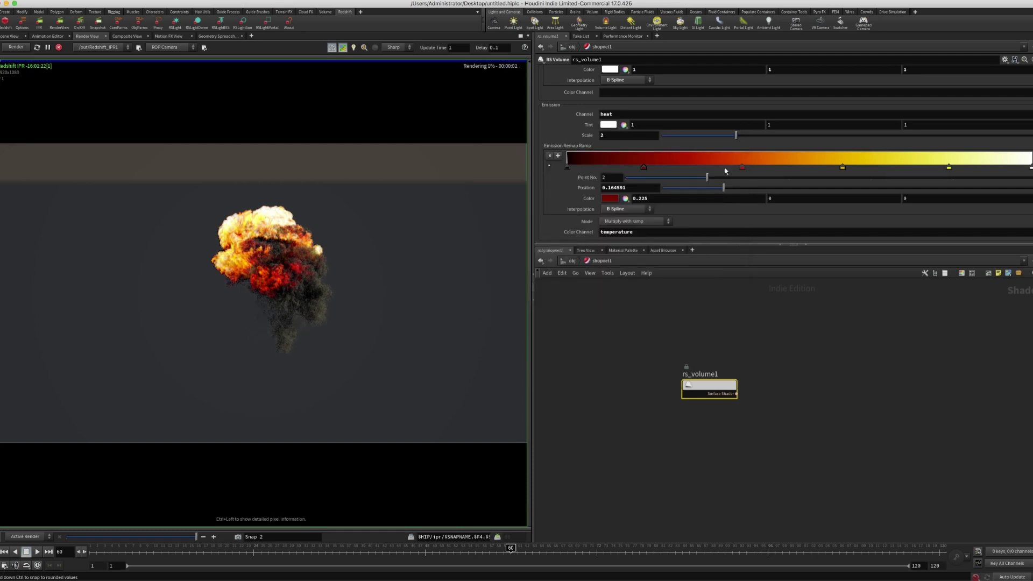
Darken emission ramp point 3 by lowering its red value to 0.443
left_click(742, 167)
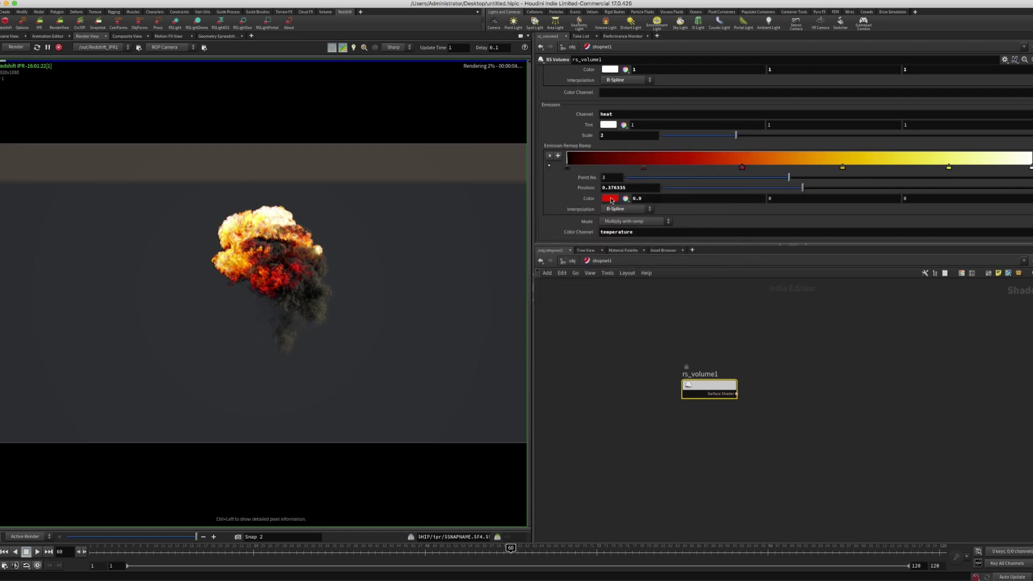
left_click(612, 199)
left_click(681, 216)
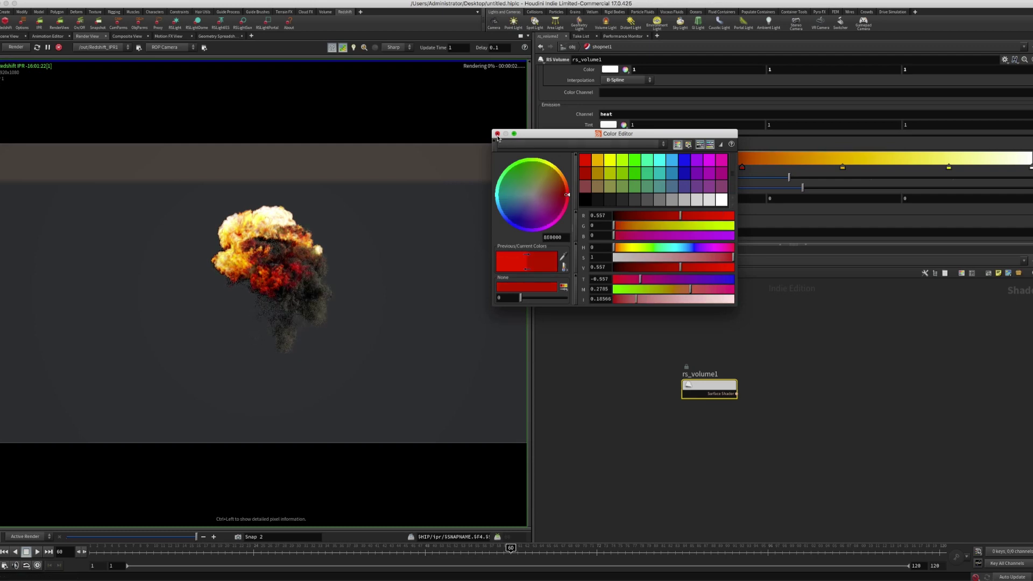
left_click(666, 216)
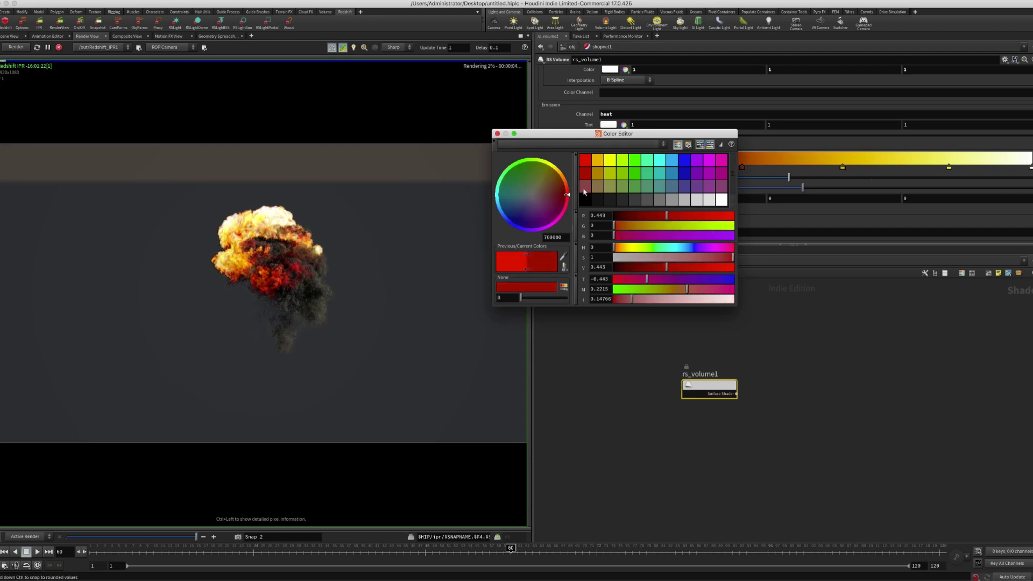
left_click(498, 134)
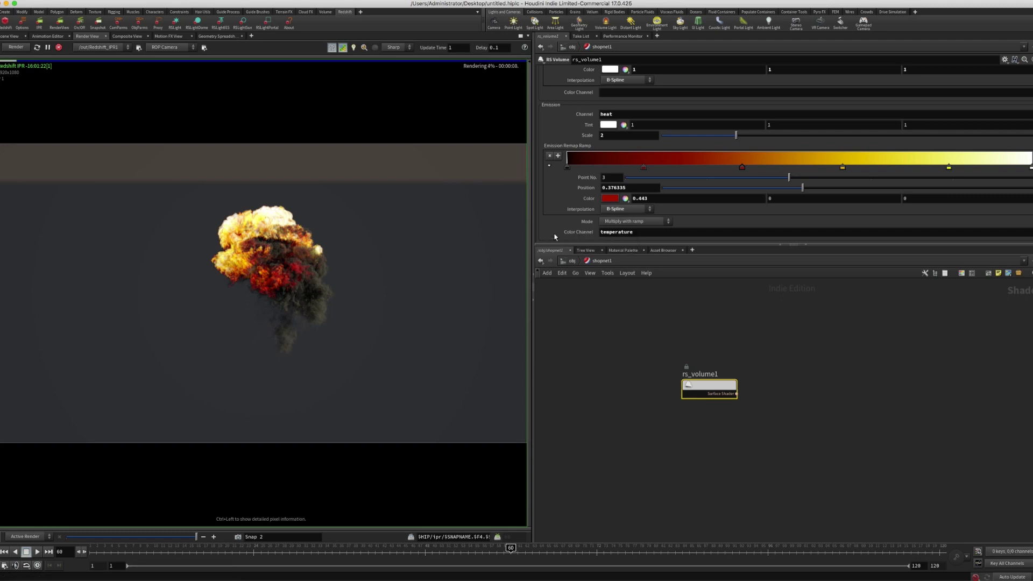
Leave shopnet1 and return to the object network
scroll(557, 194, "up", 1)
scroll(556, 145, "up", 15)
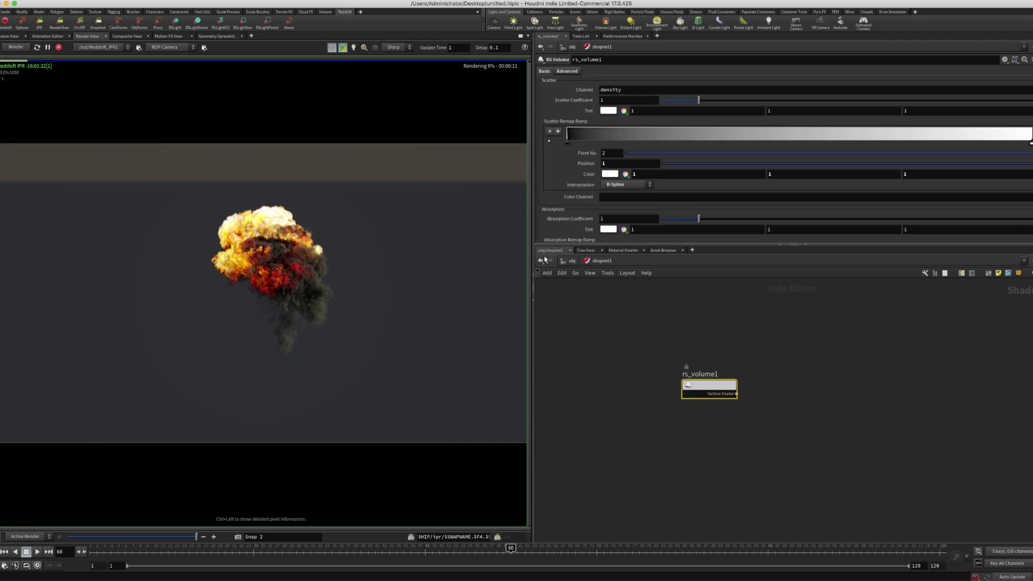
key("u")
left_click(581, 392)
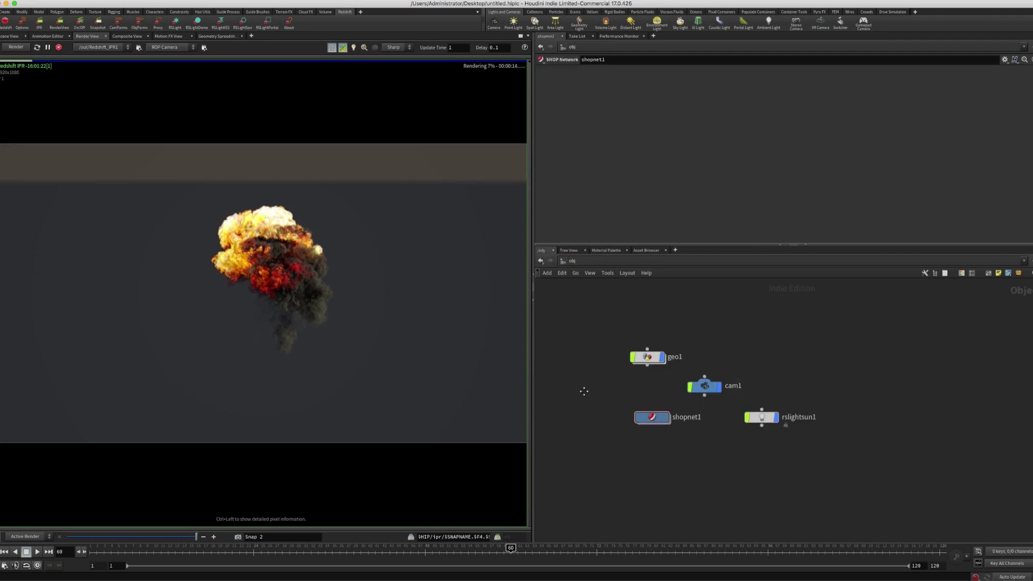
Move the cam1 node above rslightsun1 in the object network and save the scene
left_click_drag(684, 359, 741, 355)
key("ctrl+s")
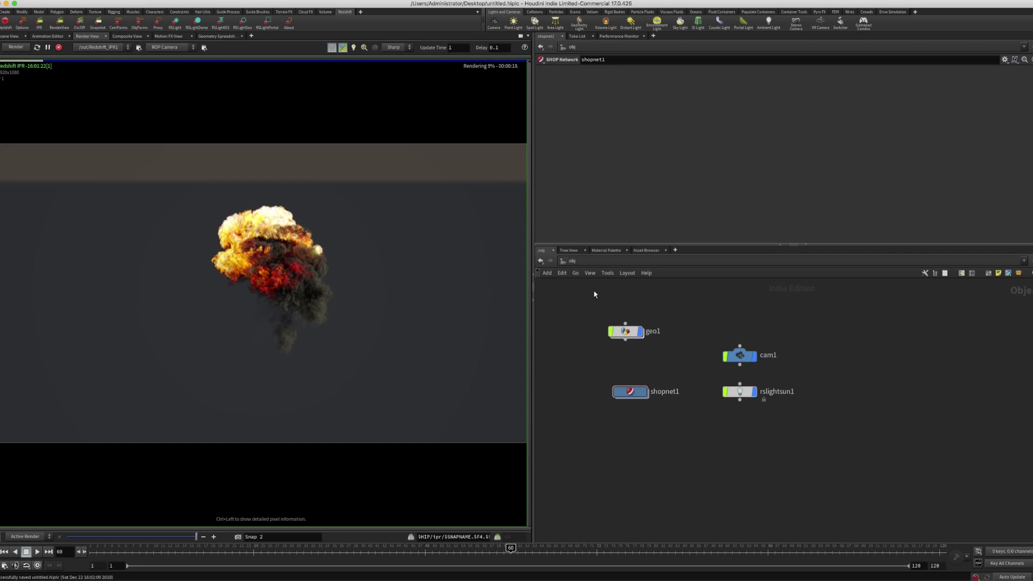
In the out network, set Redshift_ROP1's primary GI engine to Brute Force and its secondary GI engine to Irradiance Point Cloud
left_click(575, 262)
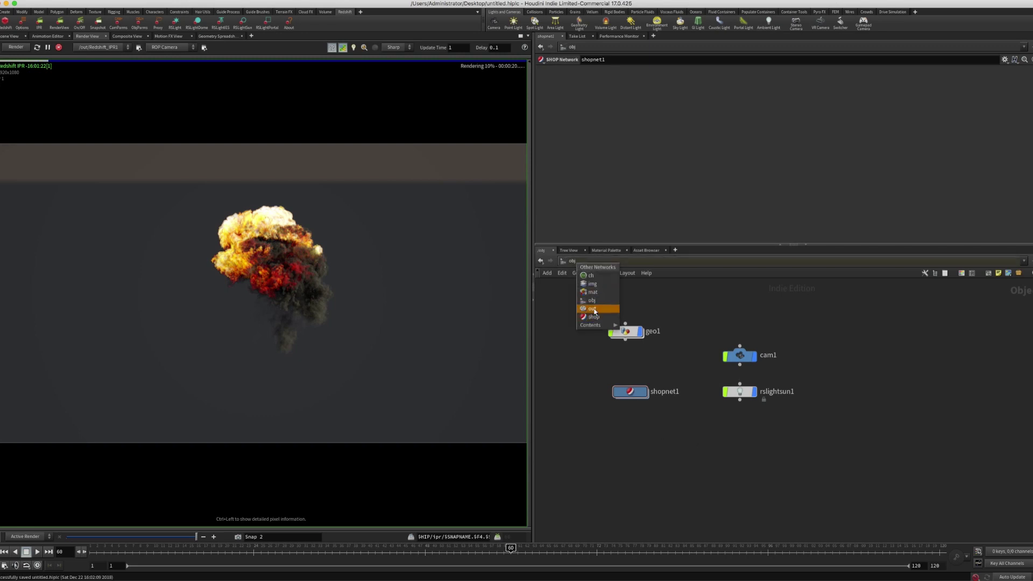
left_click(592, 309)
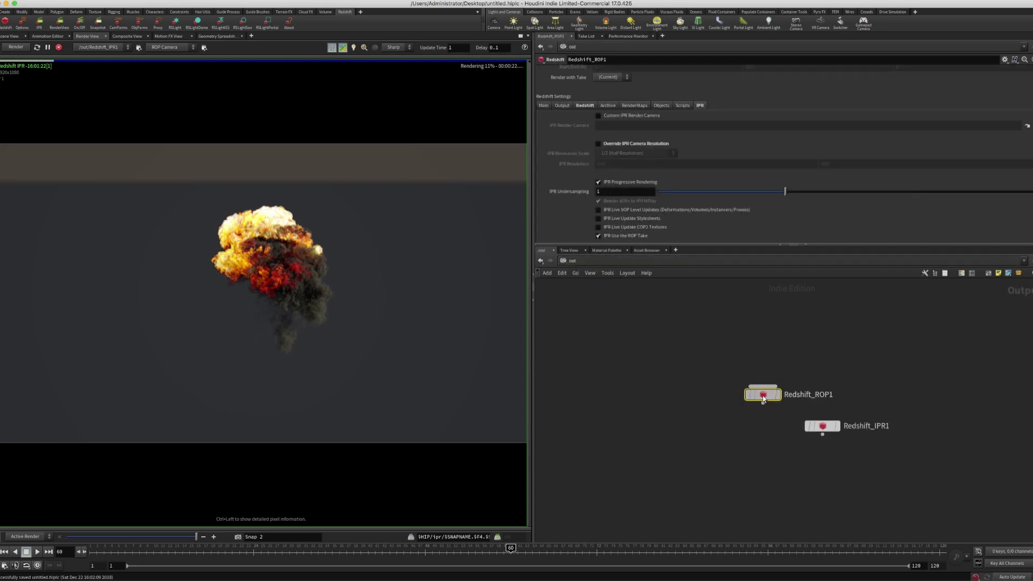
left_click(543, 106)
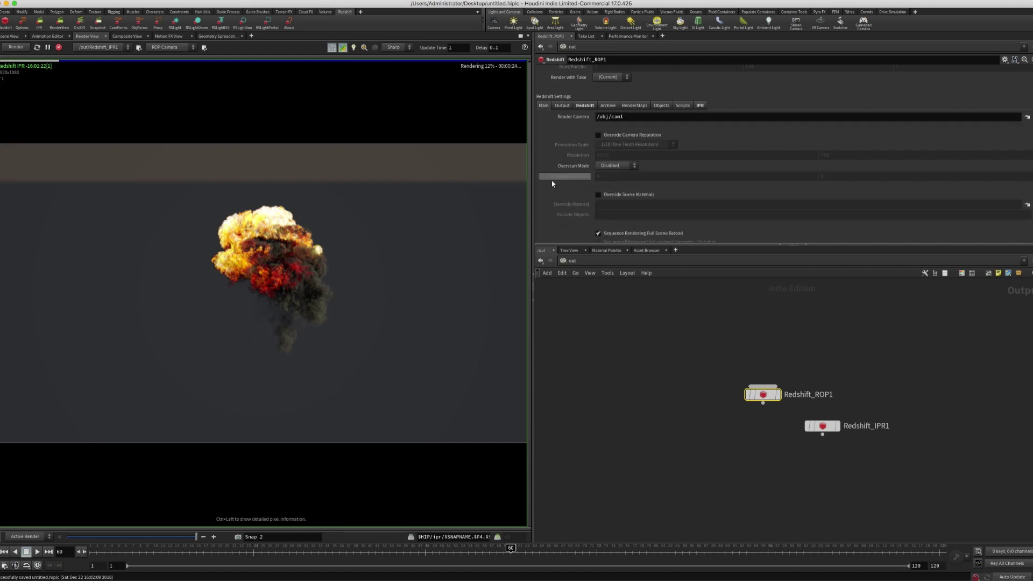
scroll(549, 139, "up", 2)
left_click(563, 129)
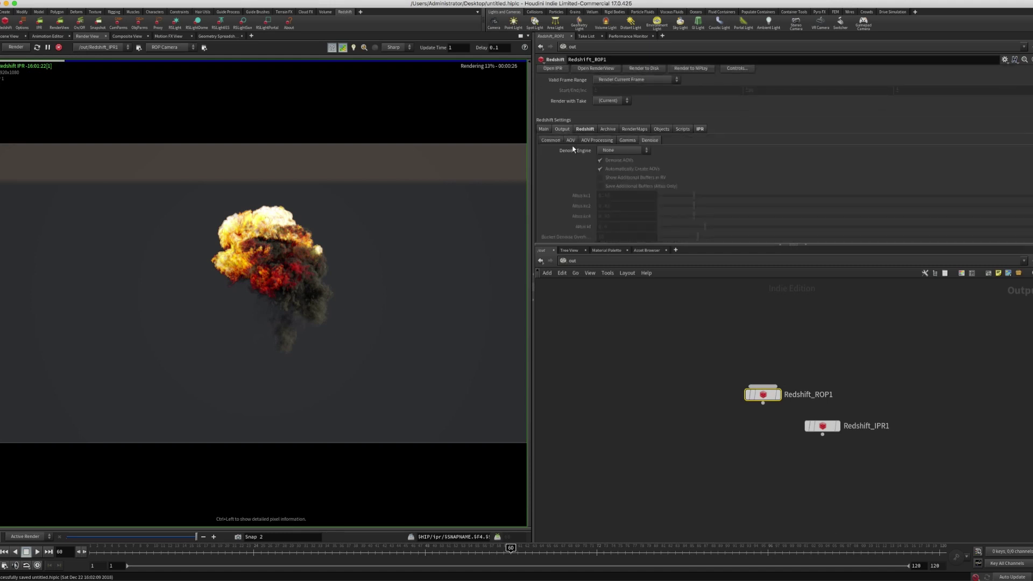
left_click(585, 130)
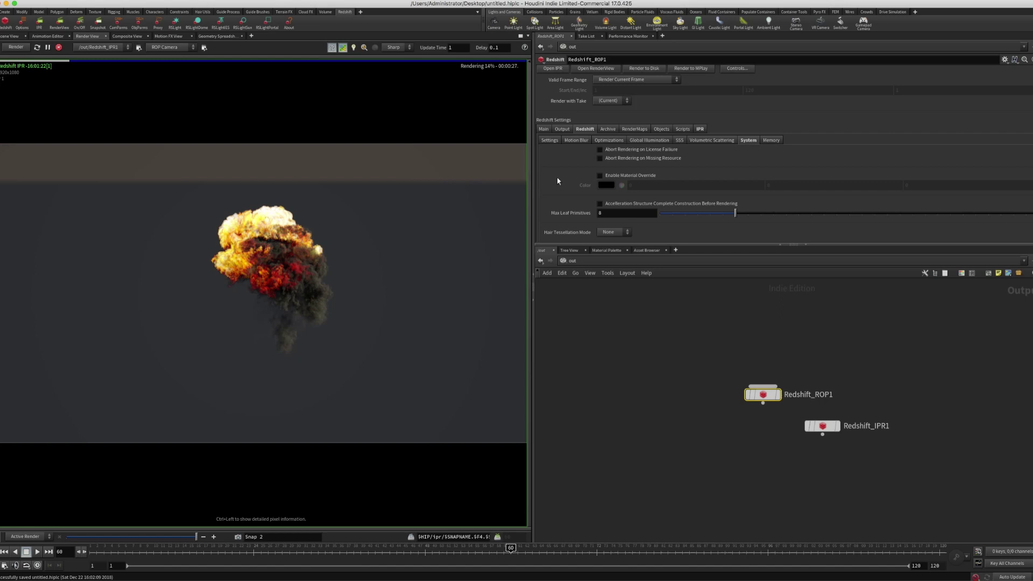
left_click(549, 141)
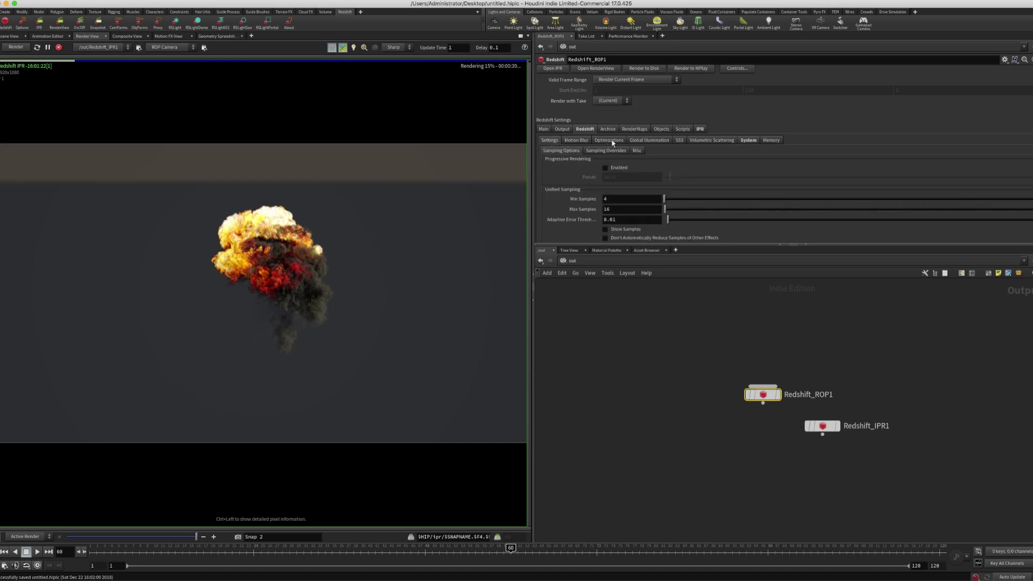
left_click(632, 141)
left_click(626, 161)
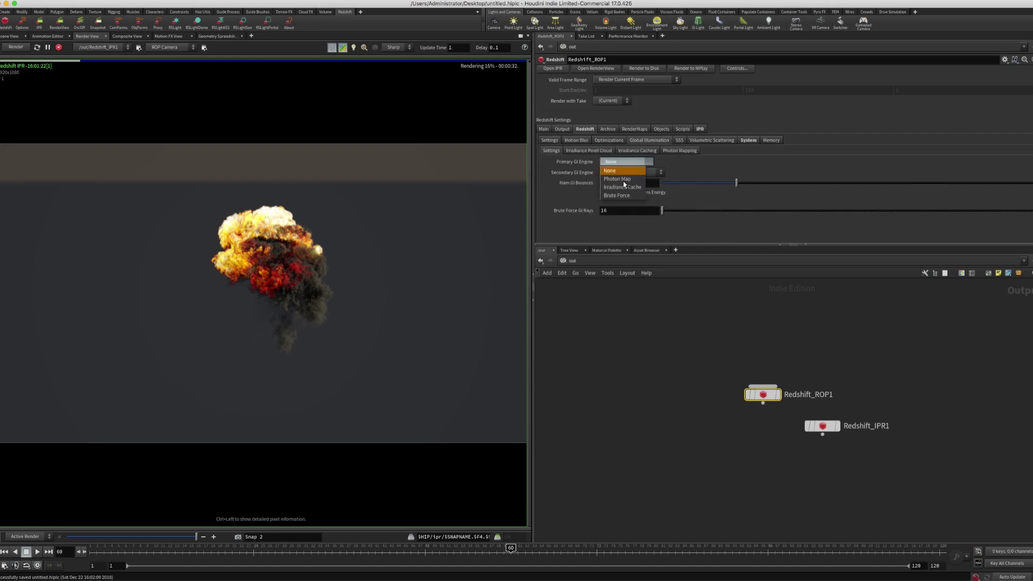
left_click(624, 196)
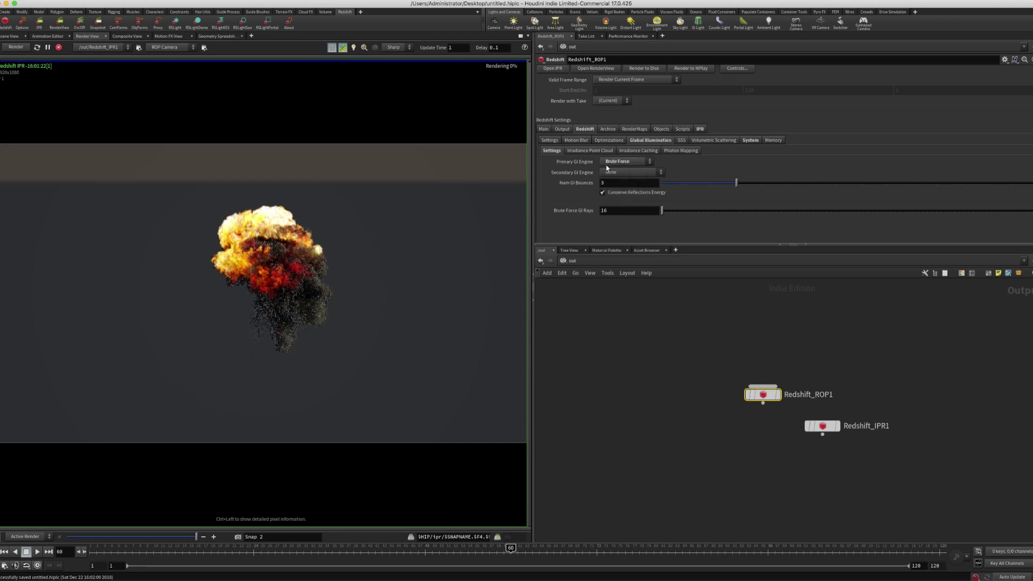
left_click(626, 173)
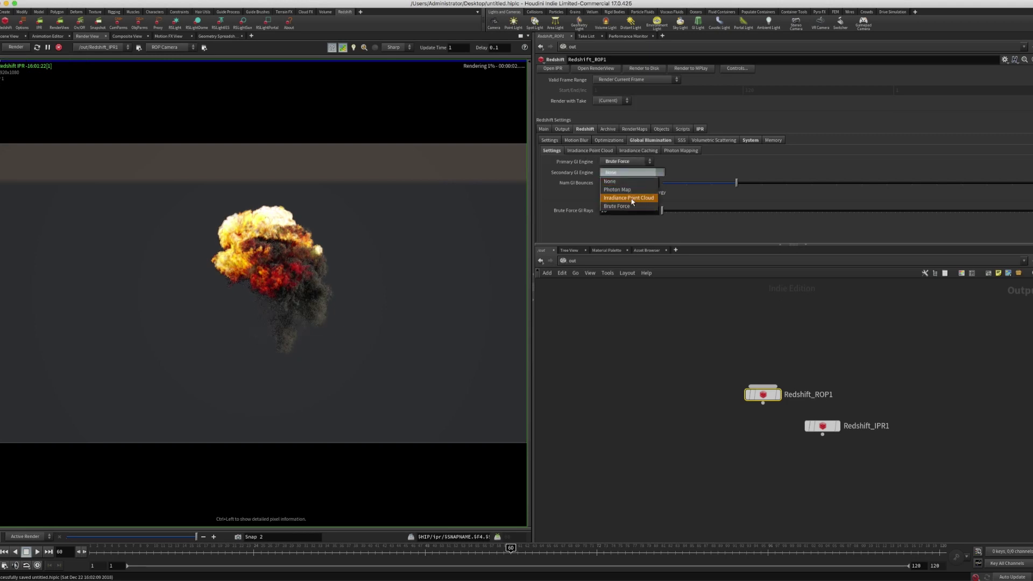
left_click(627, 198)
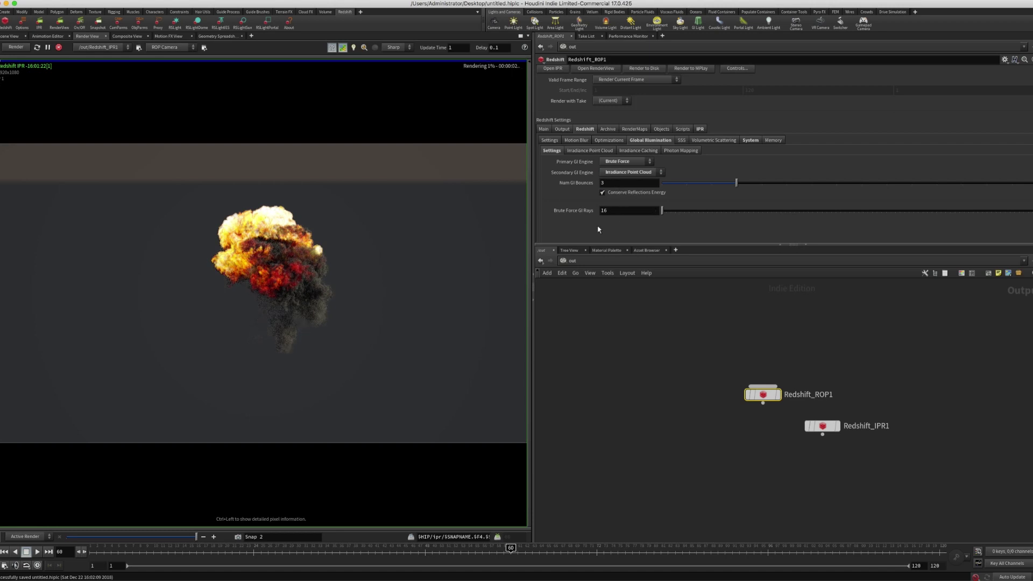
Set the Brute Force GI rays to 64
double_click(611, 211)
type("64")
key("Return")
Turn off Randomize Pattern on Each Frame in the Redshift sampling options
left_click(549, 142)
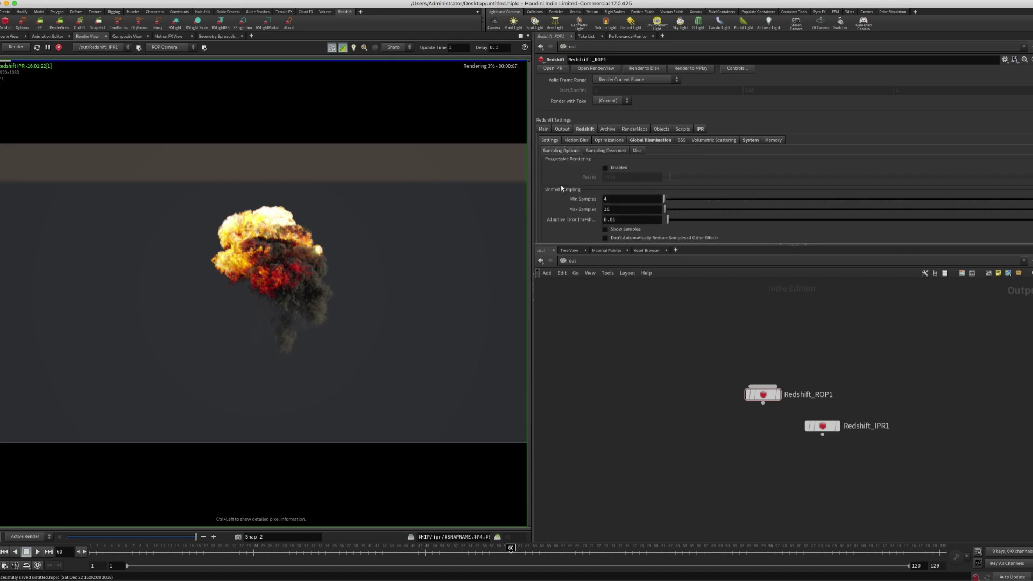
scroll(561, 189, "down", 4)
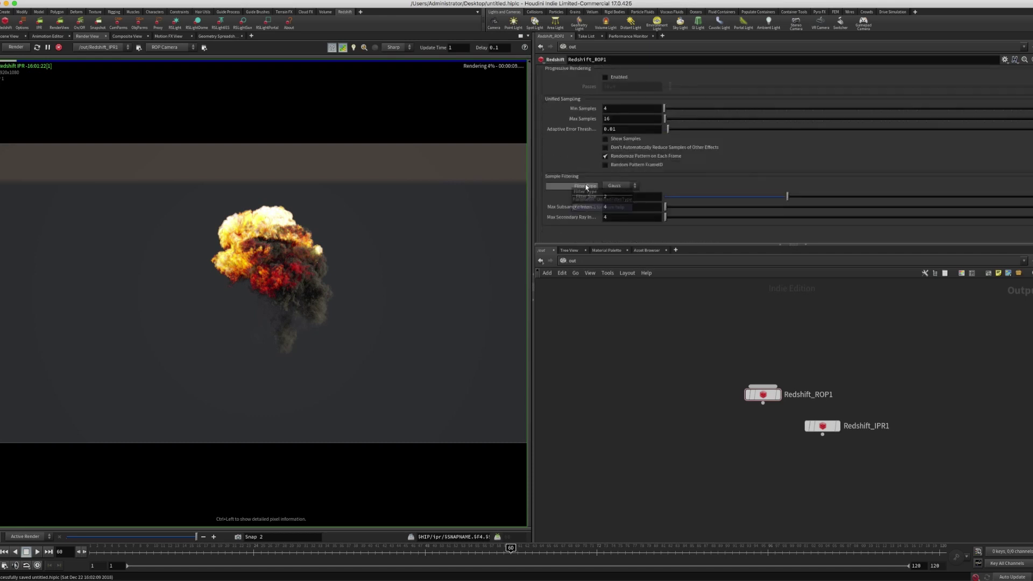
left_click(606, 156)
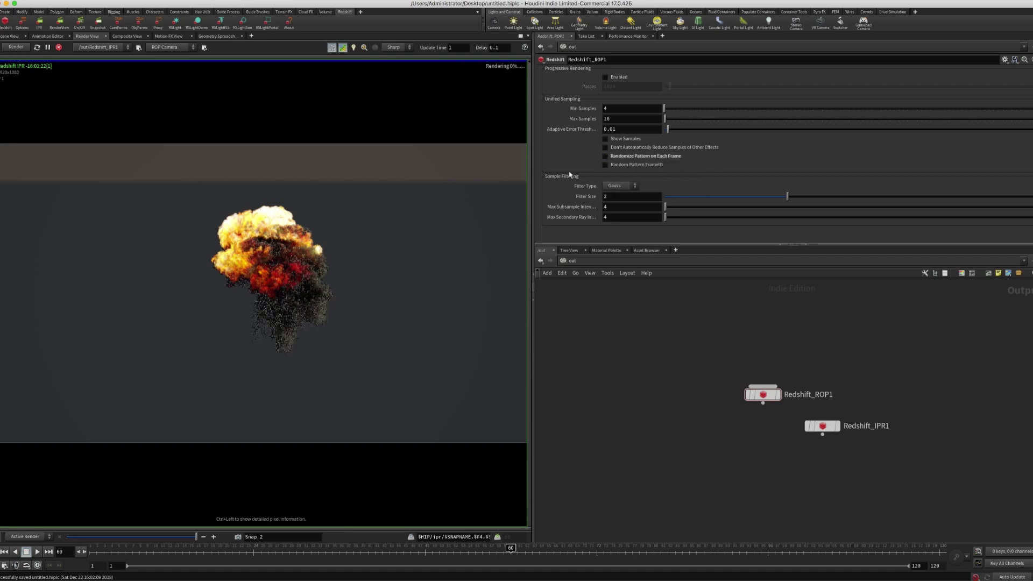
Review Redshift_ROP1's sampling, motion blur, optimization, global illumination, volumetric scattering, system, memory and archive settings
scroll(569, 174, "up", 4)
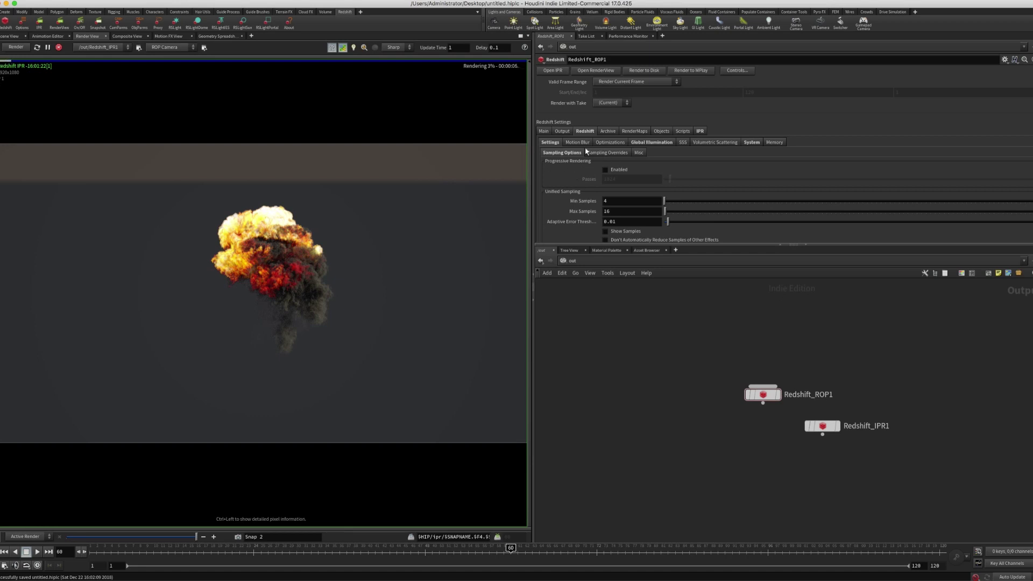
left_click(607, 153)
left_click(636, 153)
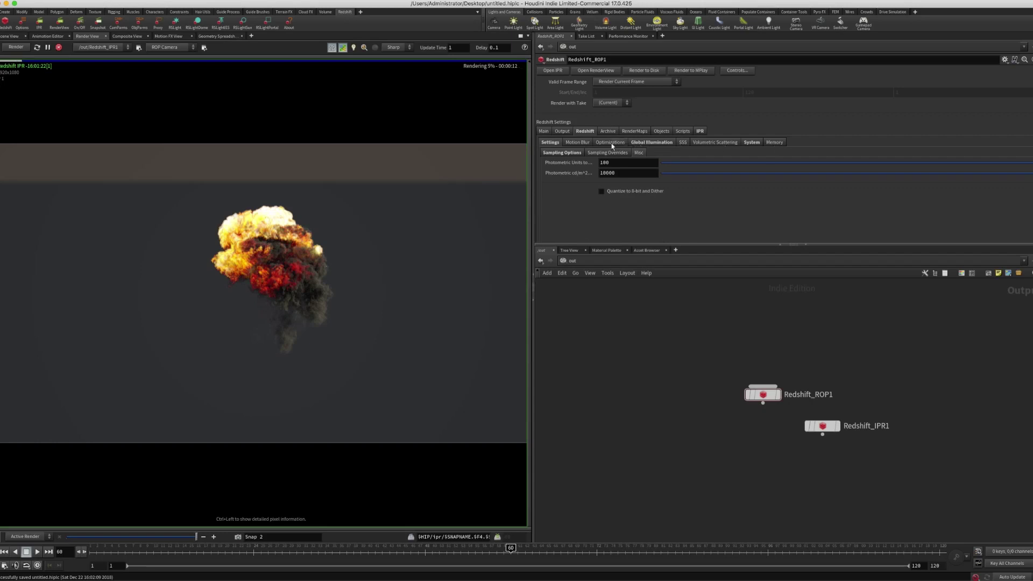
left_click(588, 145)
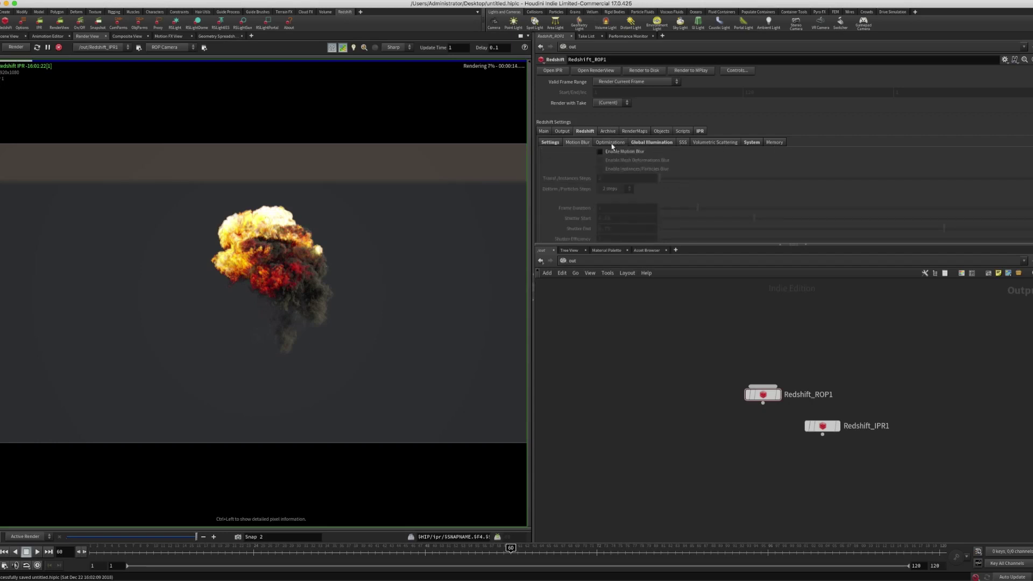
left_click(611, 145)
left_click(654, 143)
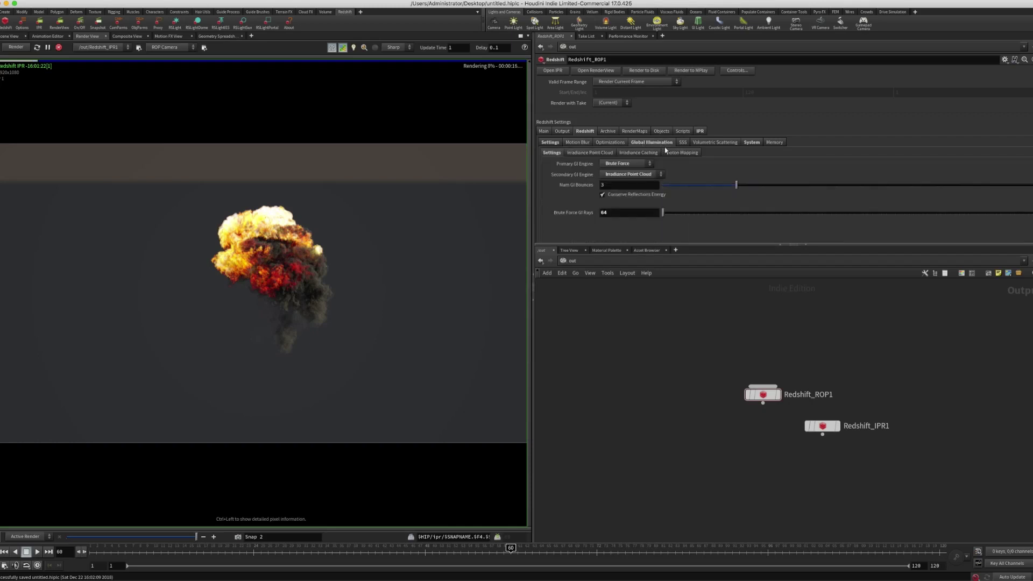
left_click(715, 143)
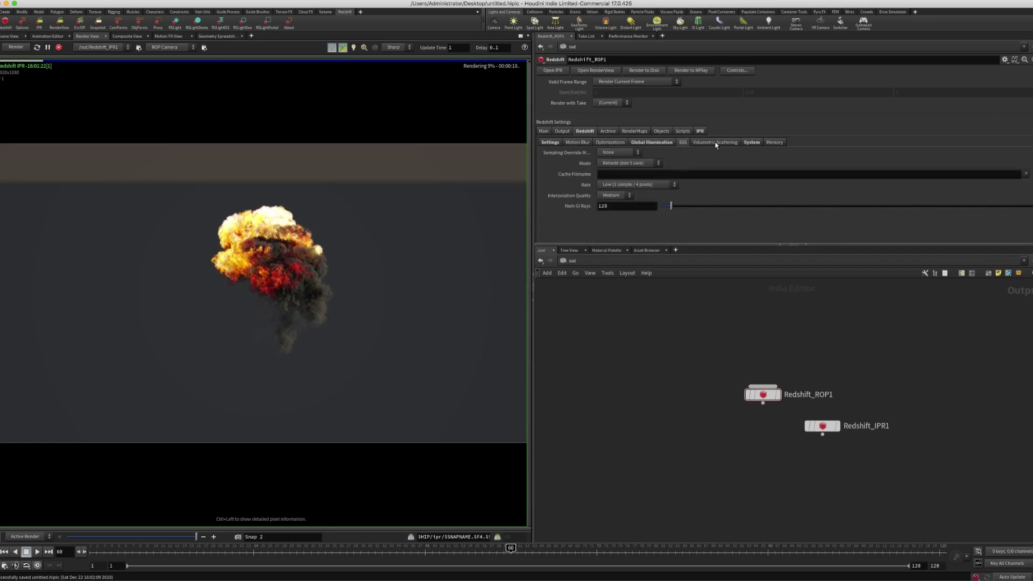
left_click(715, 143)
left_click(751, 143)
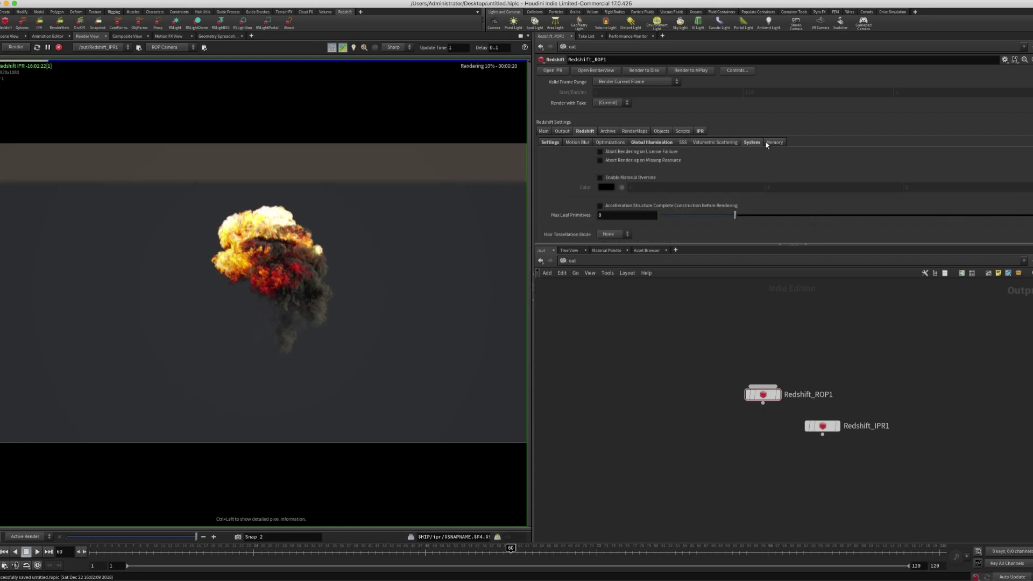
left_click(773, 142)
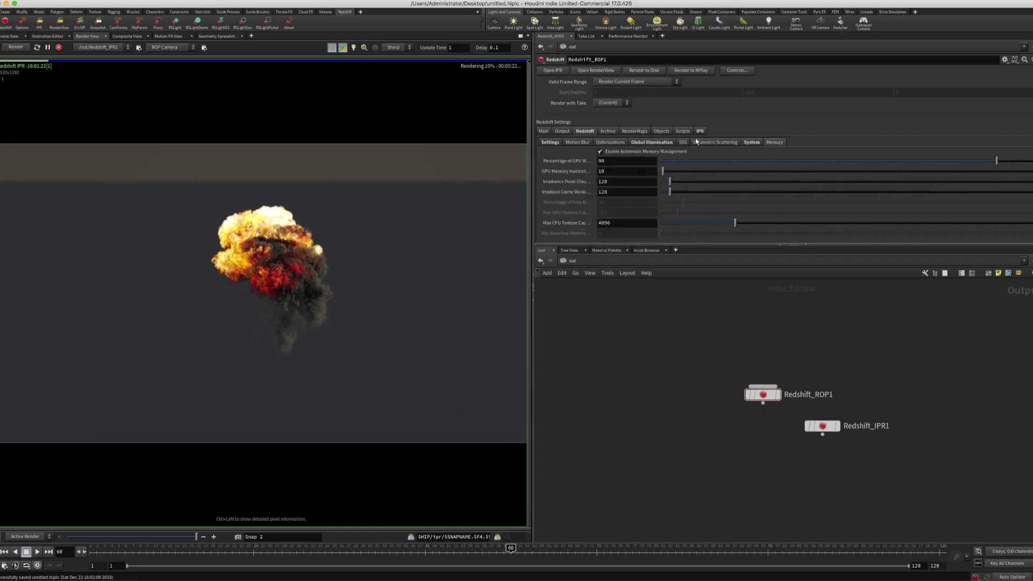
left_click(609, 132)
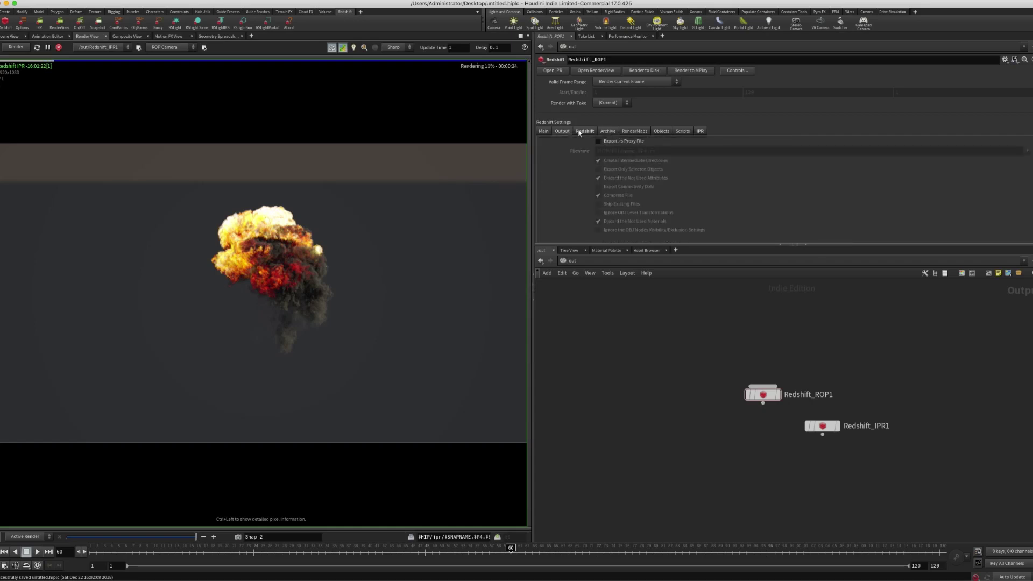
left_click(585, 132)
Set the denoise engine in Redshift_ROP1's output settings to OptiX
left_click(562, 131)
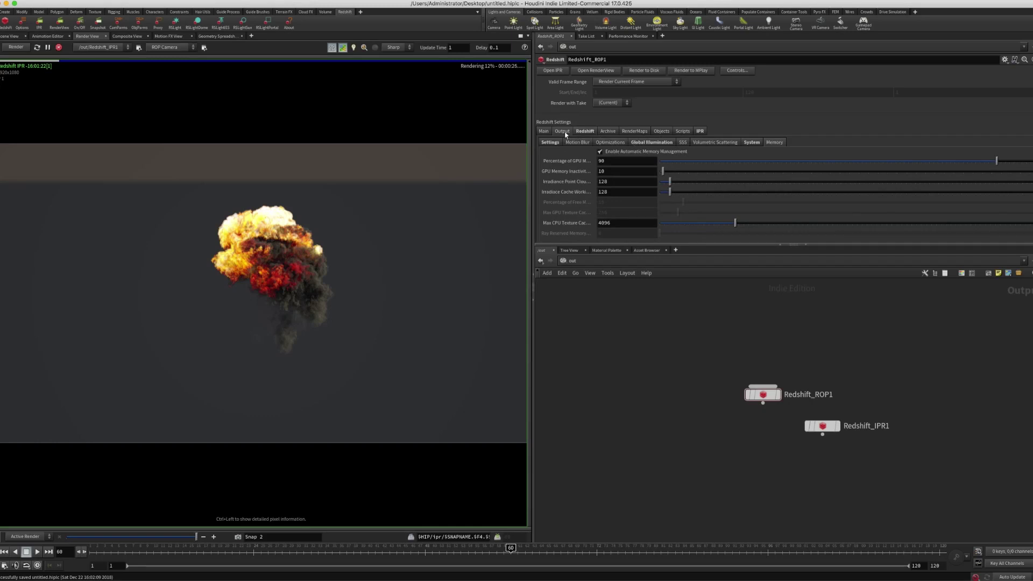
left_click(552, 143)
left_click(570, 143)
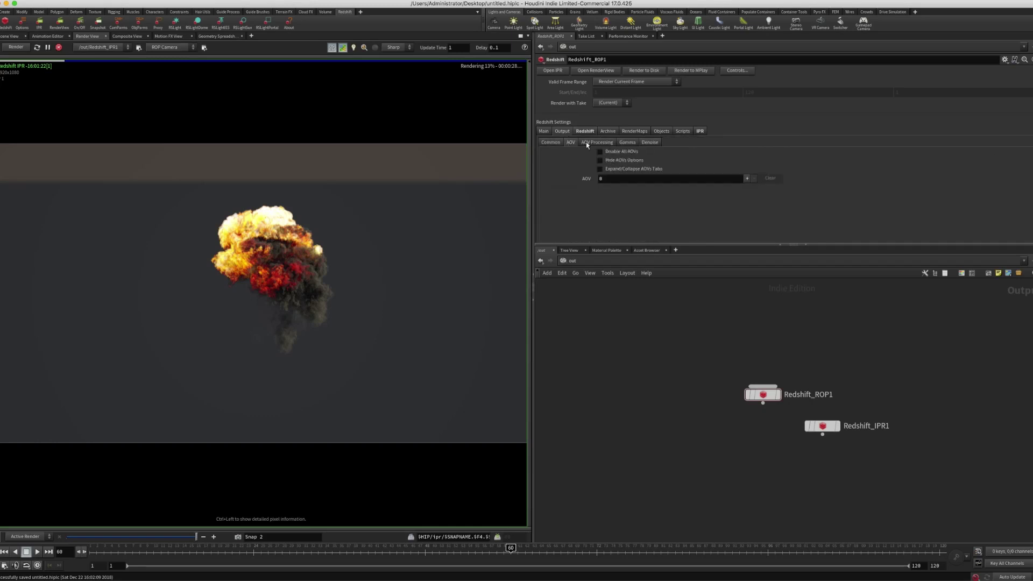
left_click(596, 142)
left_click(627, 142)
left_click(649, 143)
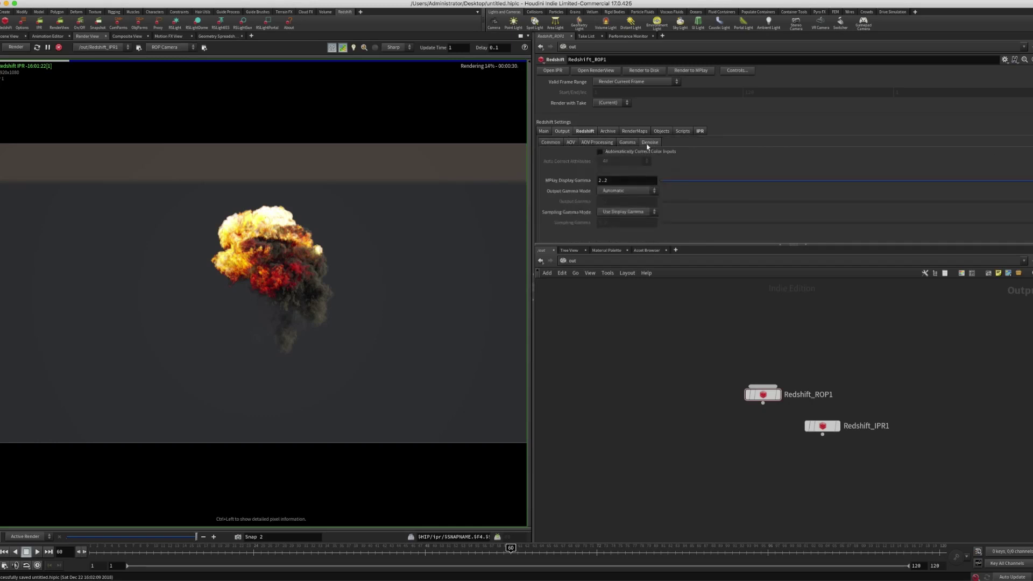
left_click(622, 153)
left_click(606, 187)
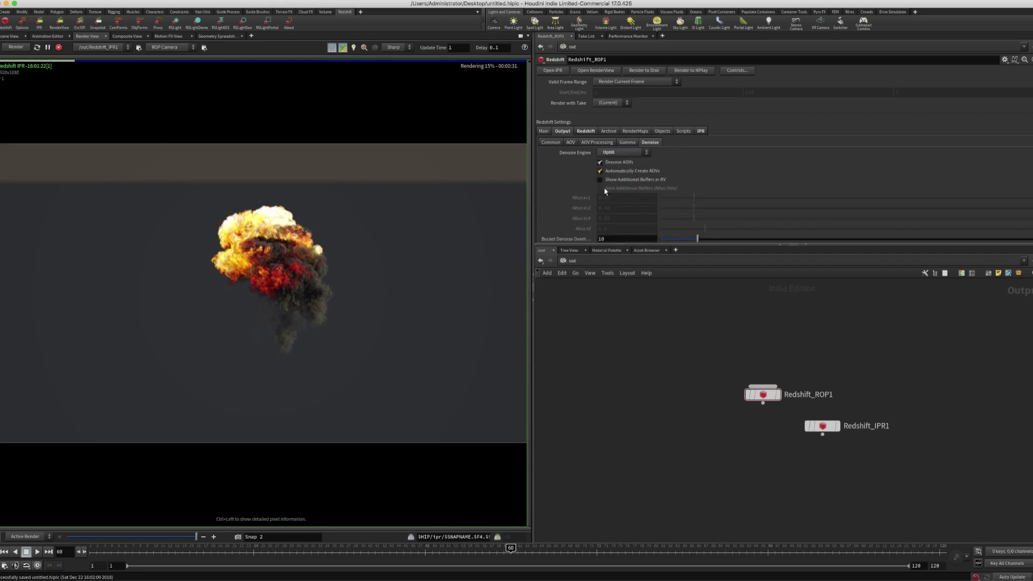
Set the bucket denoise overhead to 40 and return to the ROP's main settings
scroll(591, 237, "down", 3)
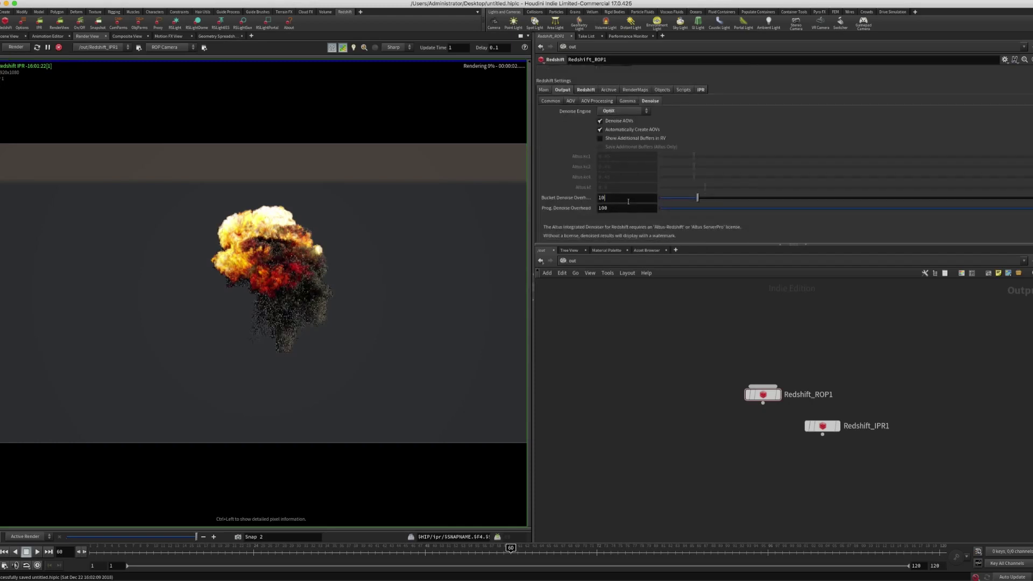
double_click(629, 199)
type("40")
key("Return")
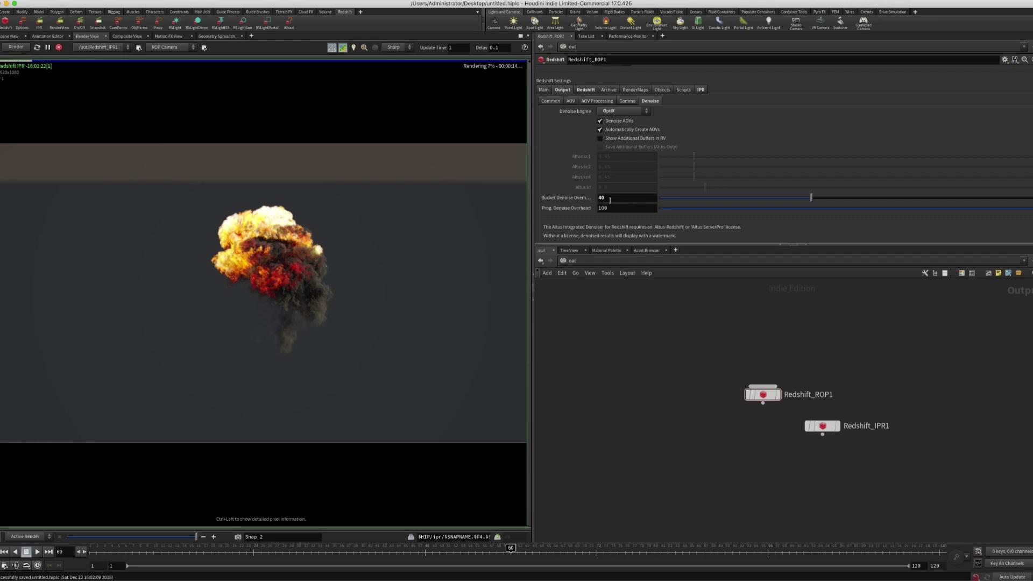
left_click(544, 90)
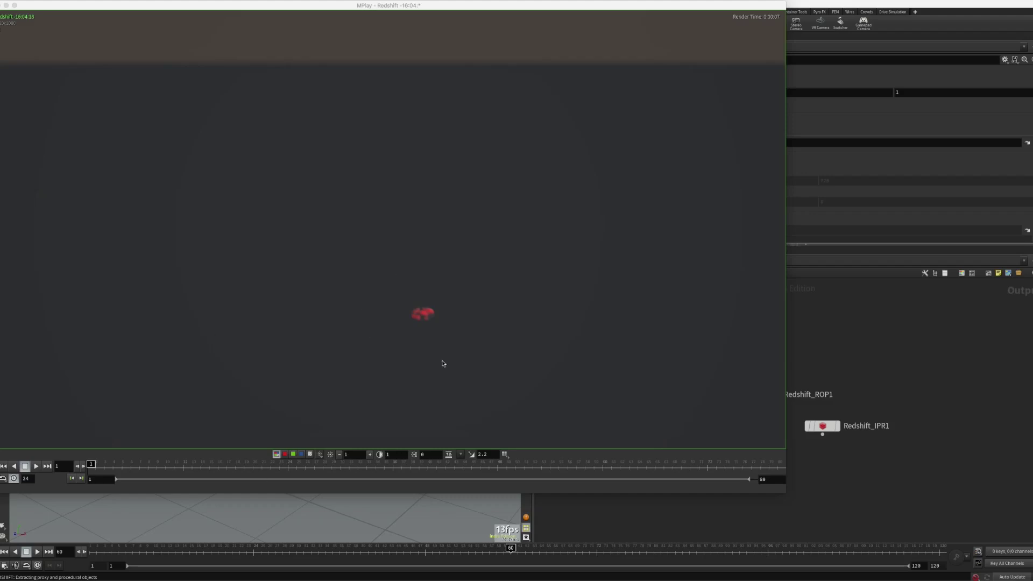
Play the rendered explosion sequence in MPlay, stop it, and scrub through the frames to frame 69
left_click(36, 466)
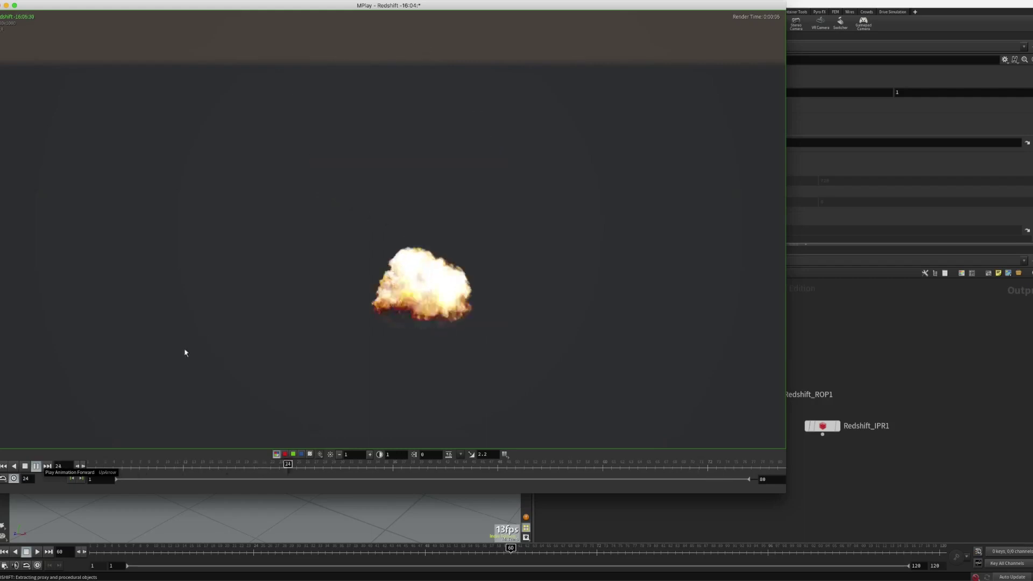
left_click(25, 466)
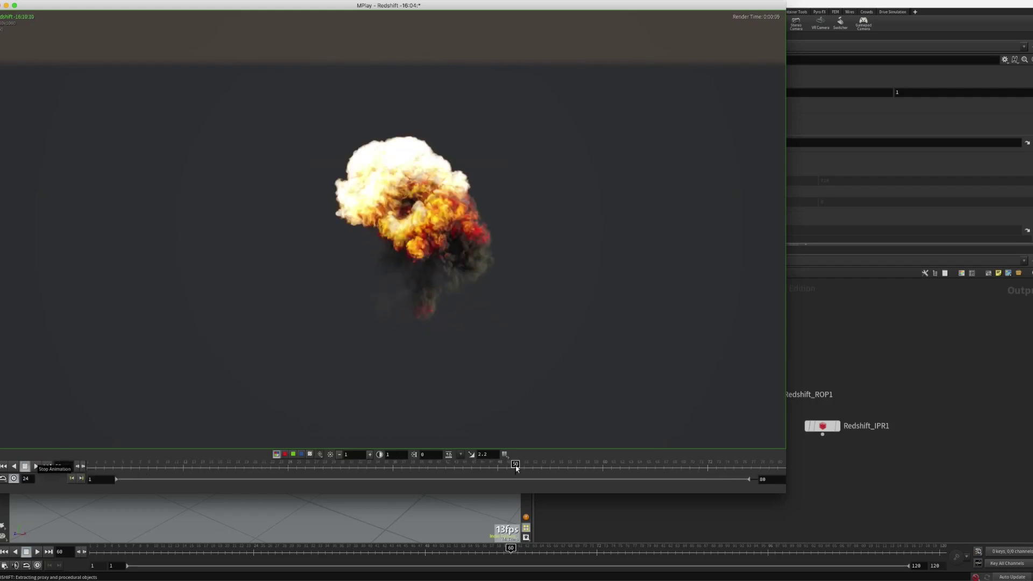
left_click_drag(515, 468, 667, 467)
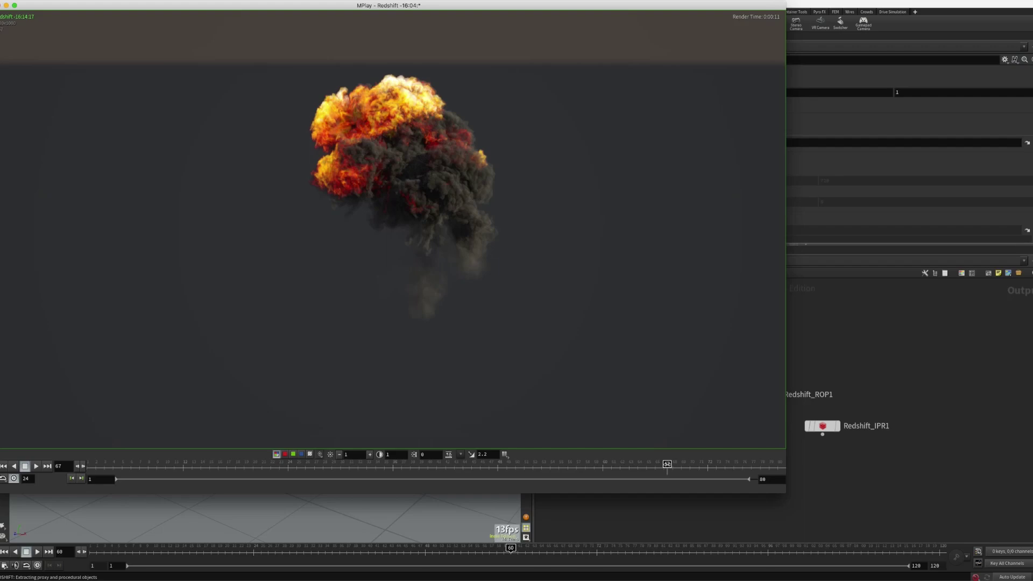
mouse_move(667, 464)
left_mouse_down()
mouse_move(764, 464)
mouse_move(638, 464)
mouse_move(685, 462)
left_mouse_up()
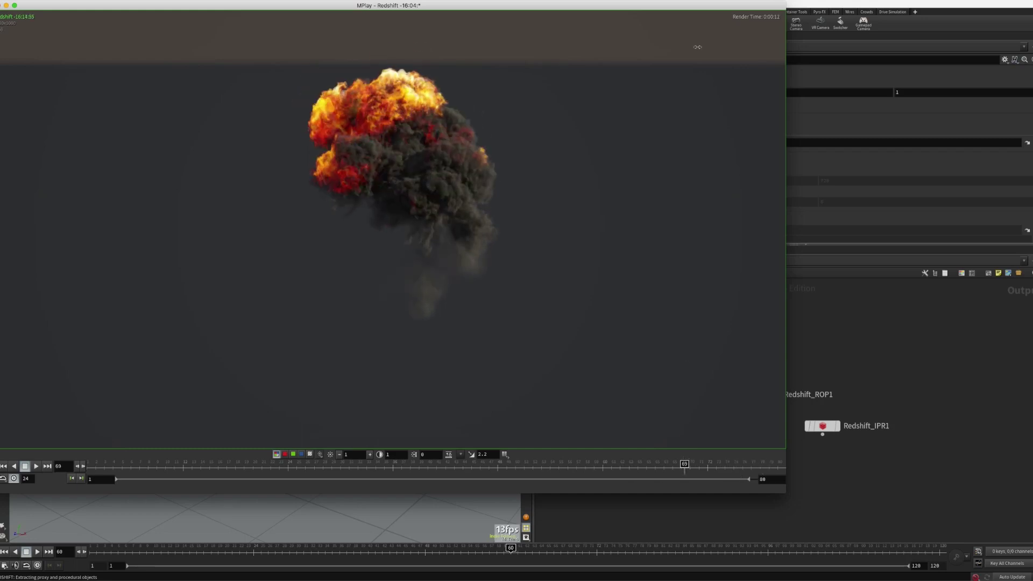
left_click(739, 1)
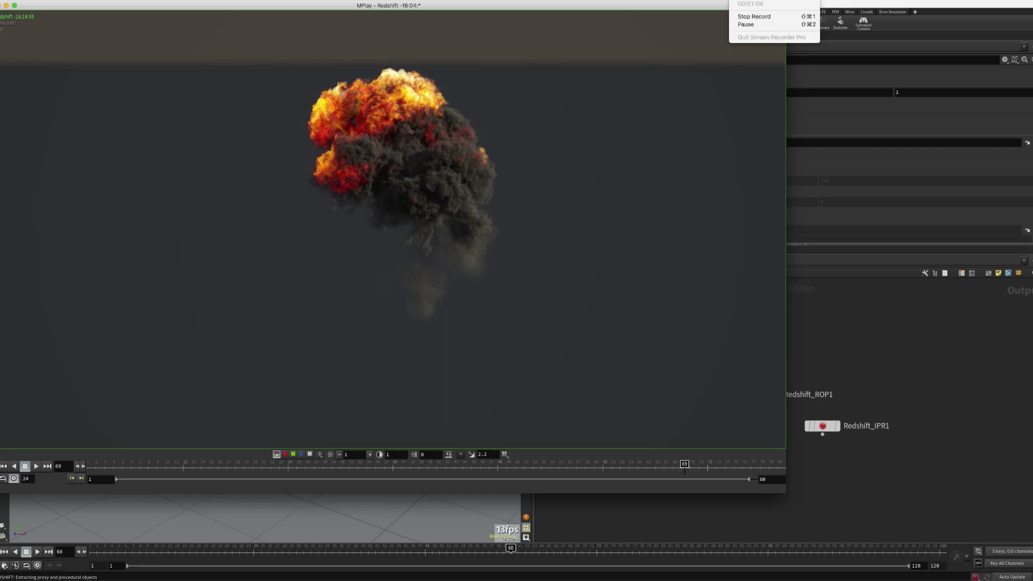
left_click(739, 17)
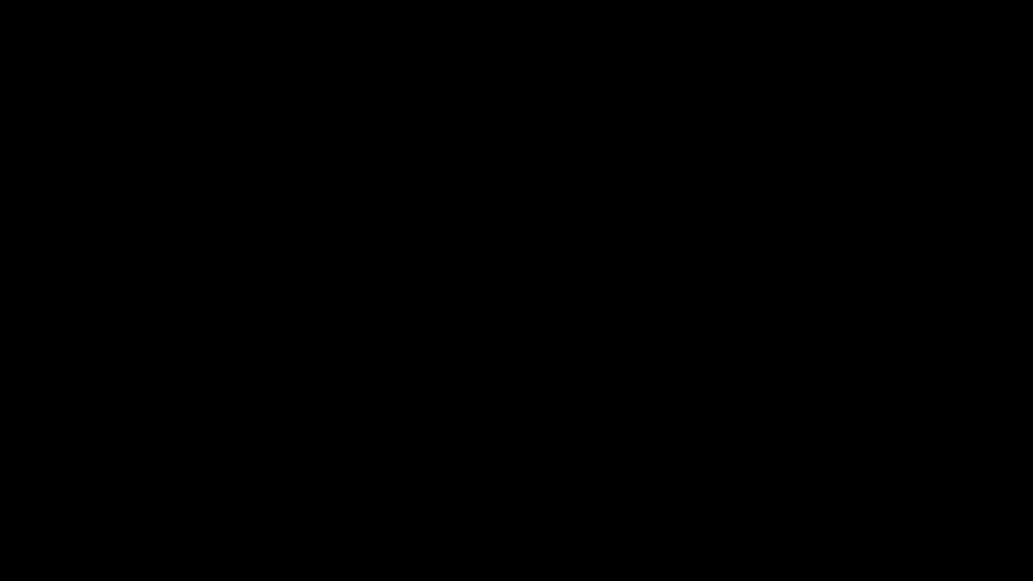